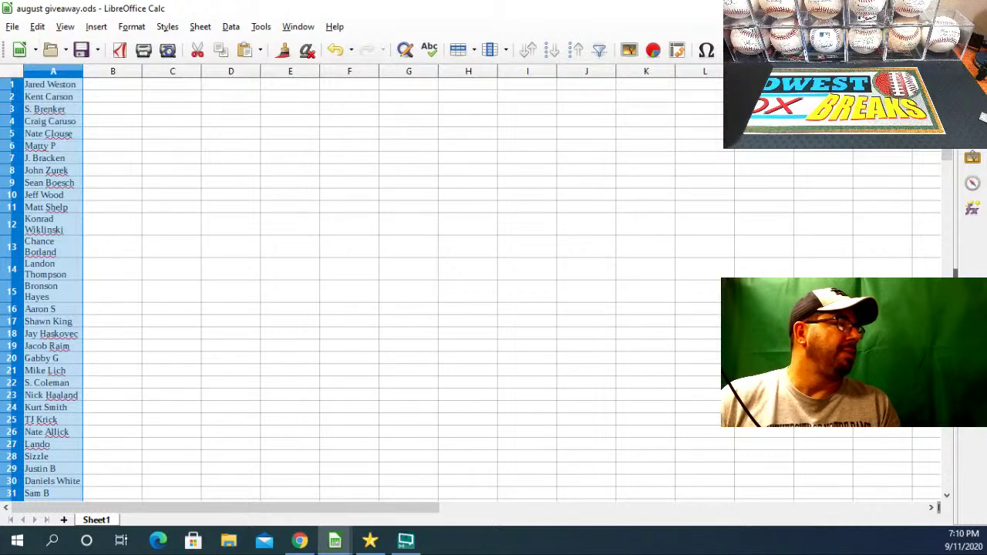
Step: Copy the selected participant names from column A of august giveaway.ods into the giveaway entries on RANDOM.ORG in Chrome
right_click(63, 149)
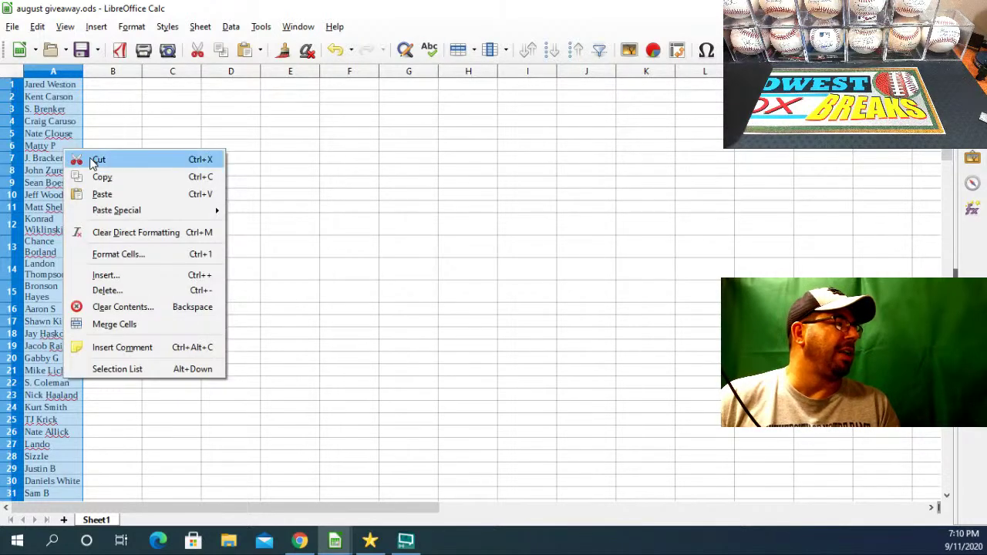
left_click(111, 179)
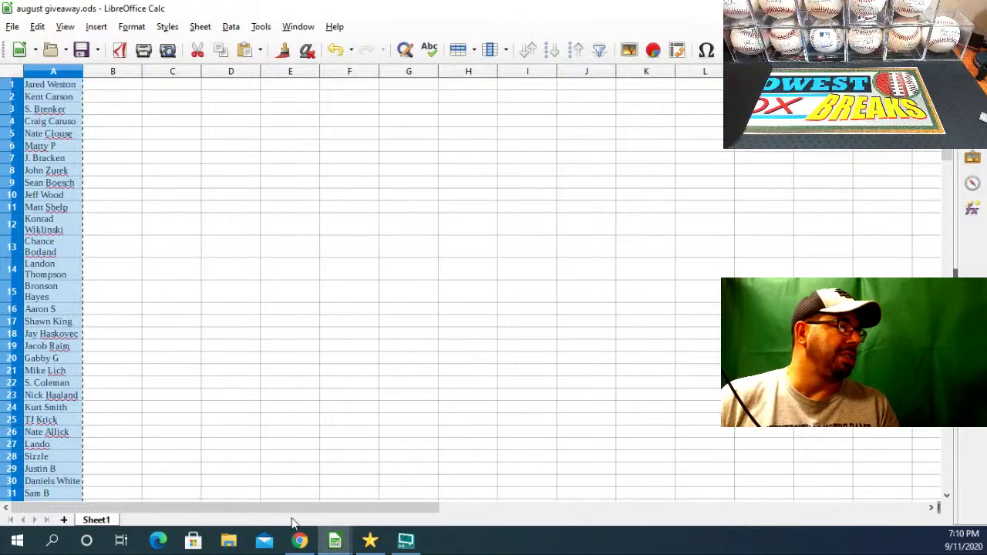
left_click(300, 540)
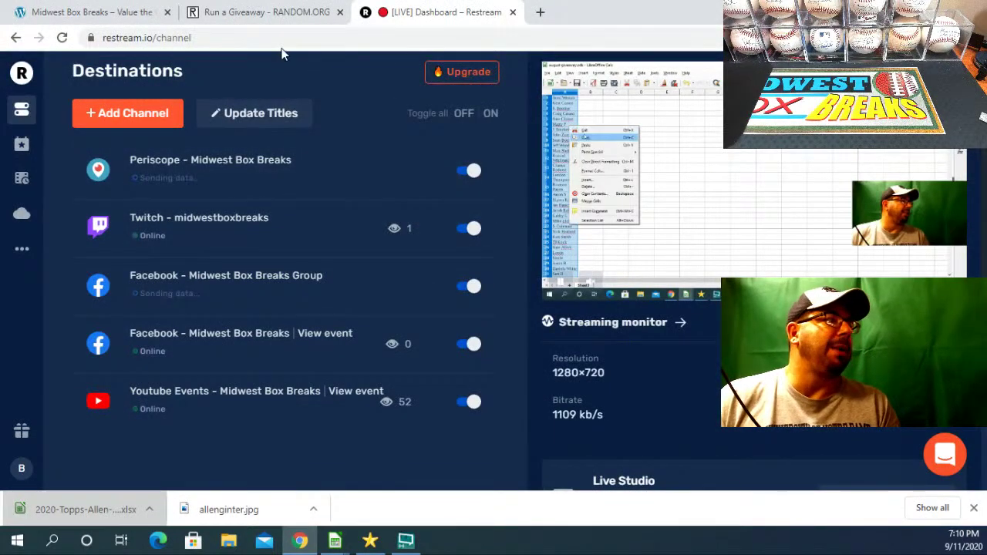
left_click(254, 13)
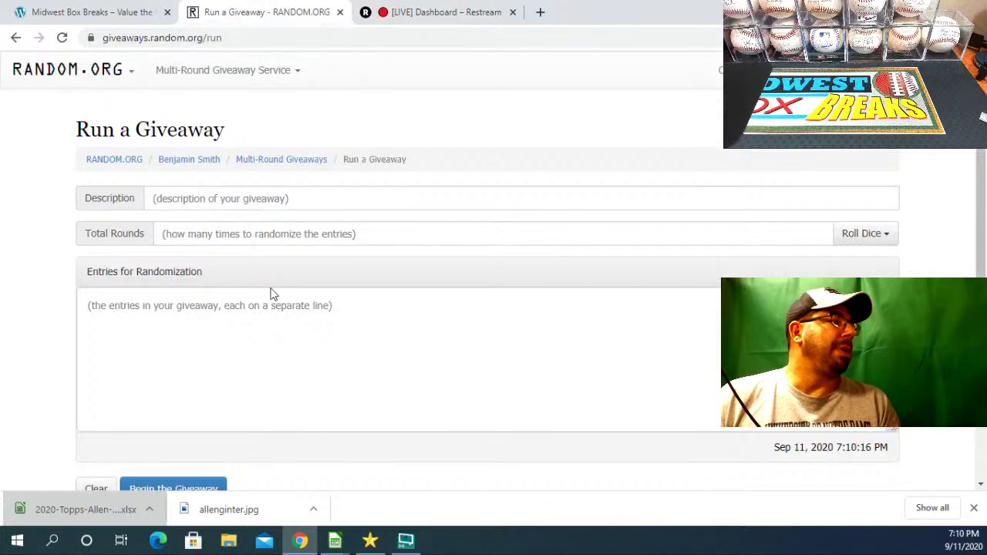
left_click(99, 304)
right_click(99, 304)
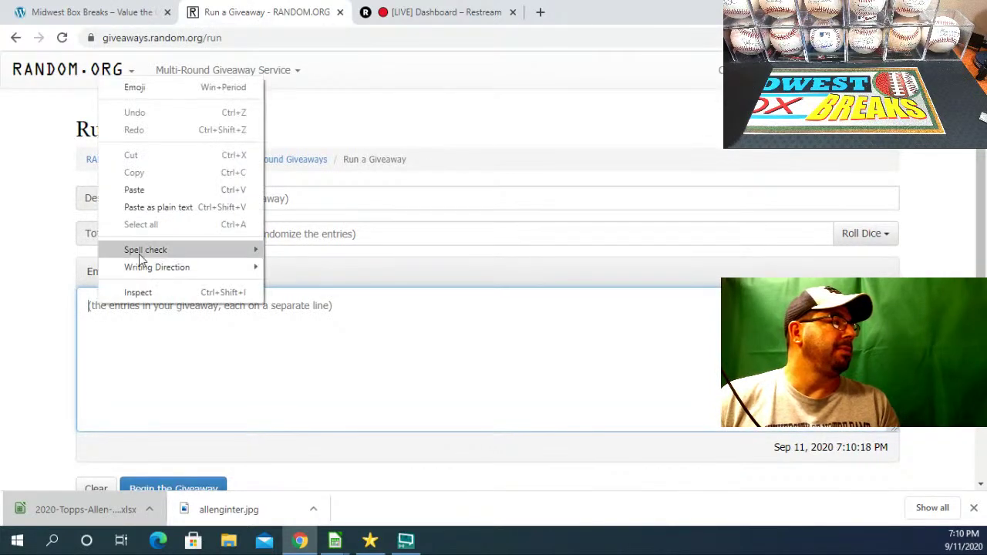
left_click(151, 189)
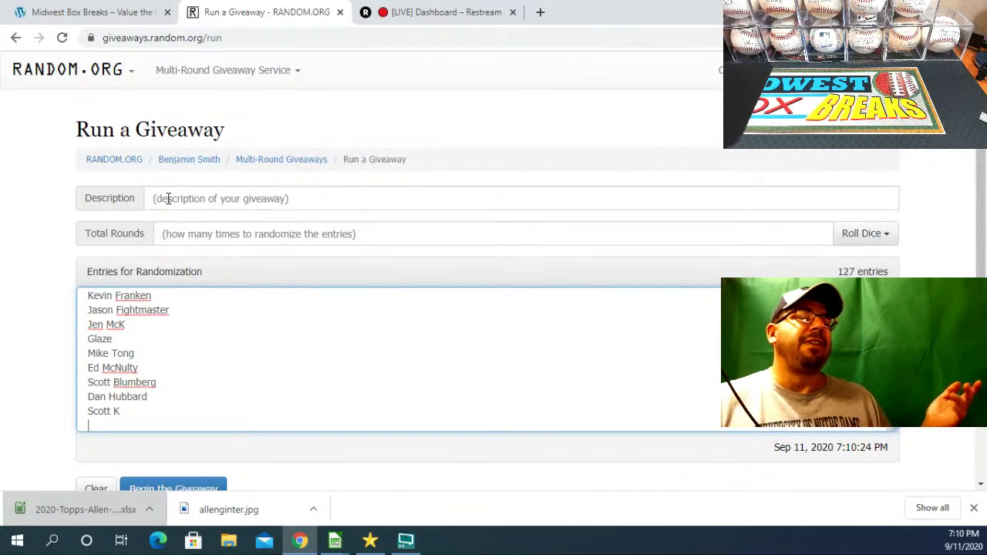
Step: Describe the giveaway as "mbb" and roll three six-sided dice (3d6) to fill in the total rounds
left_click(167, 198)
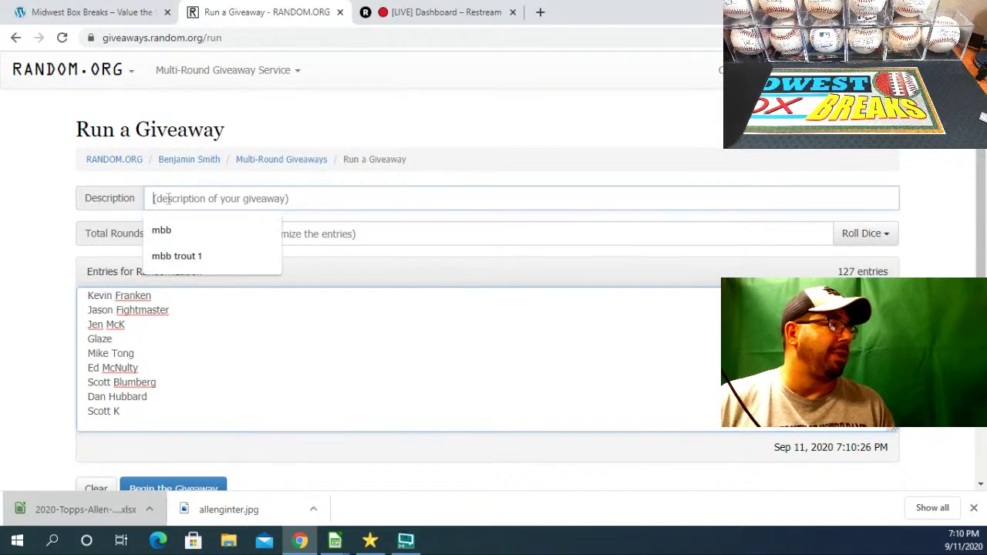
type("mbb")
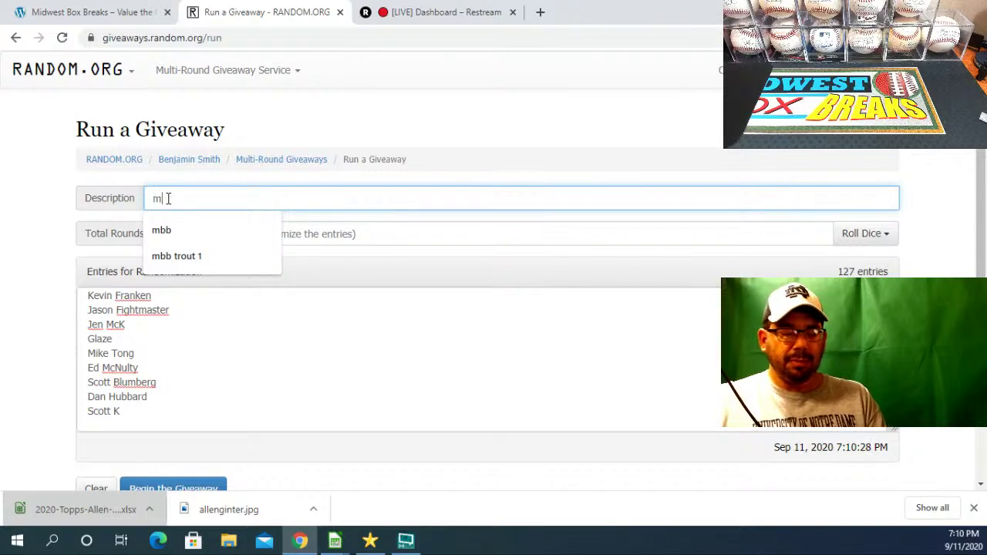
left_click(887, 240)
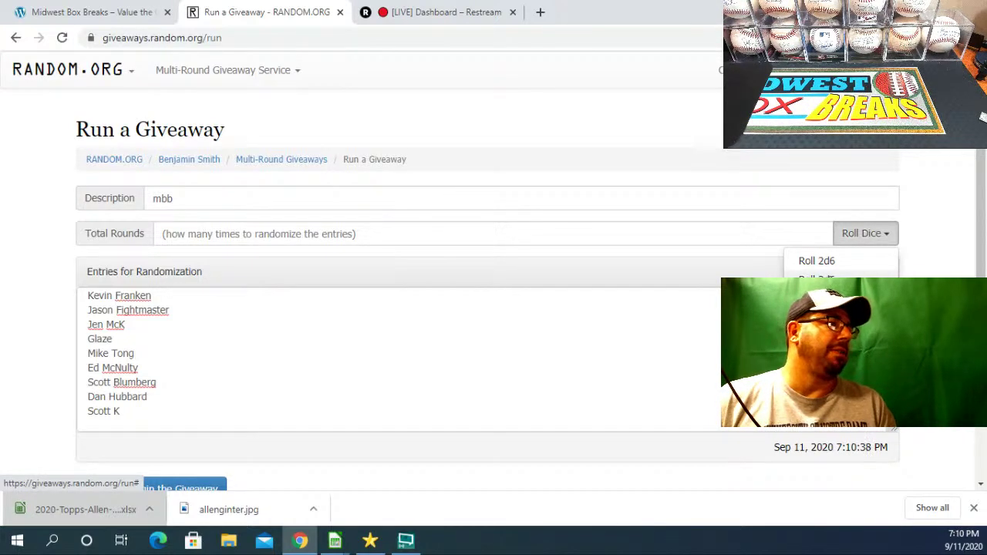
left_click(816, 279)
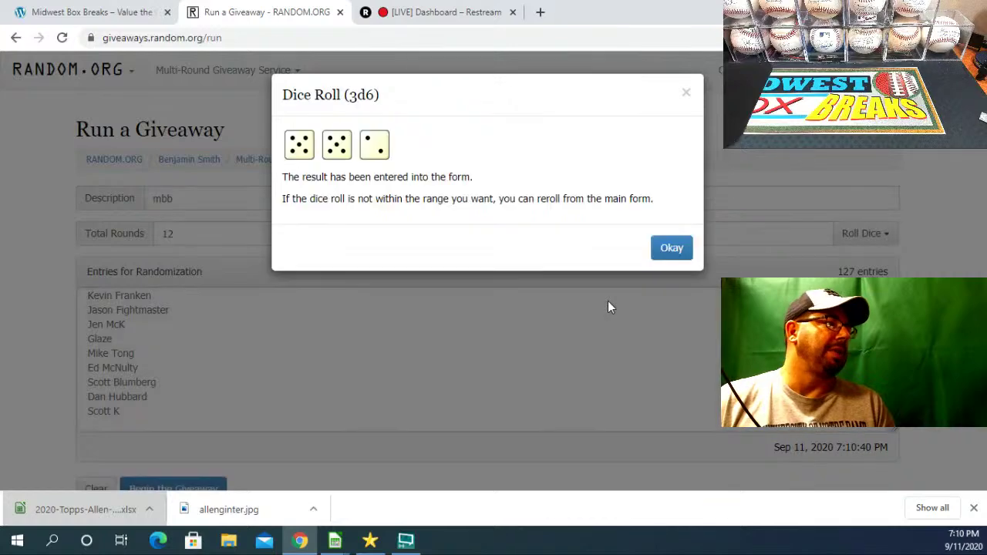
left_click(672, 250)
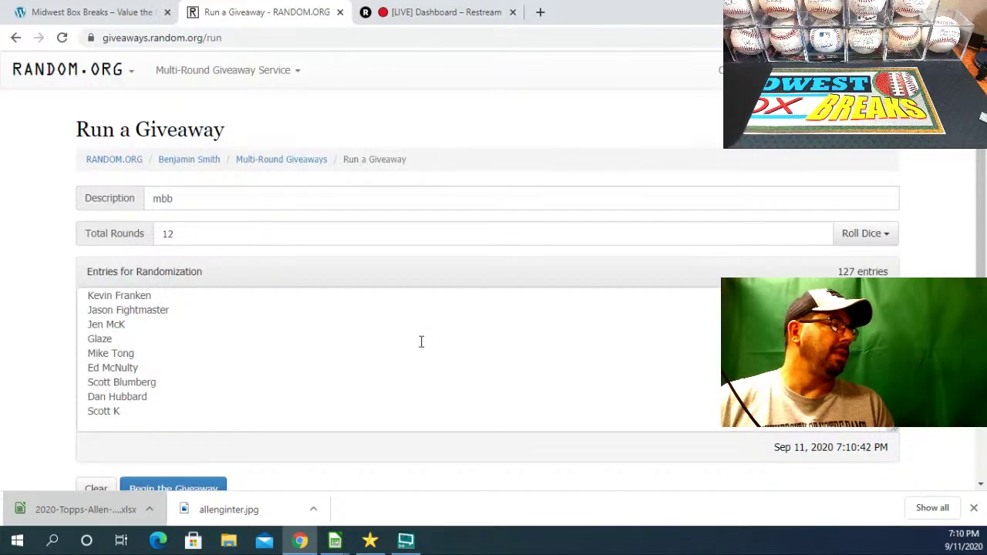
Step: Begin the giveaway with the pasted entries and confirm its start
scroll(980, 227, "down", 2)
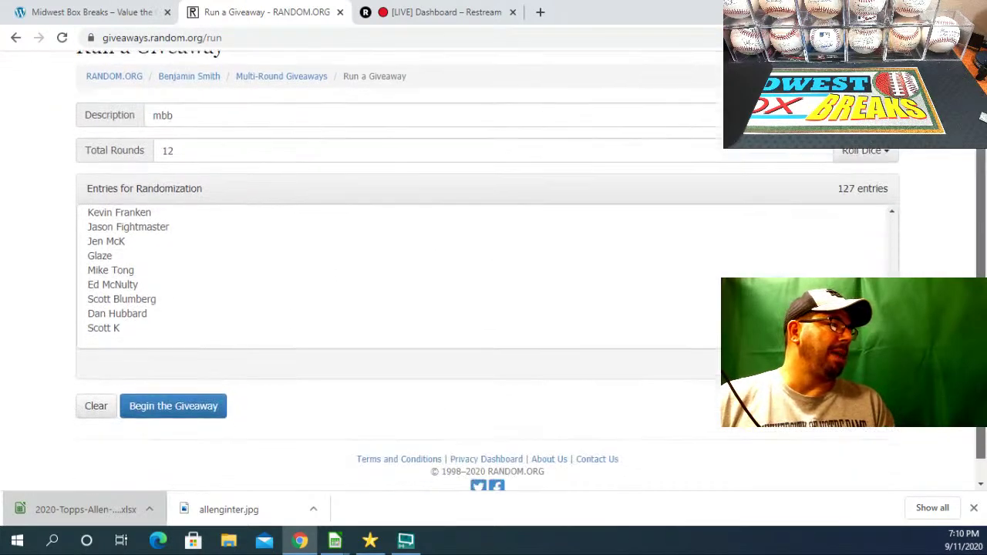
left_click(182, 411)
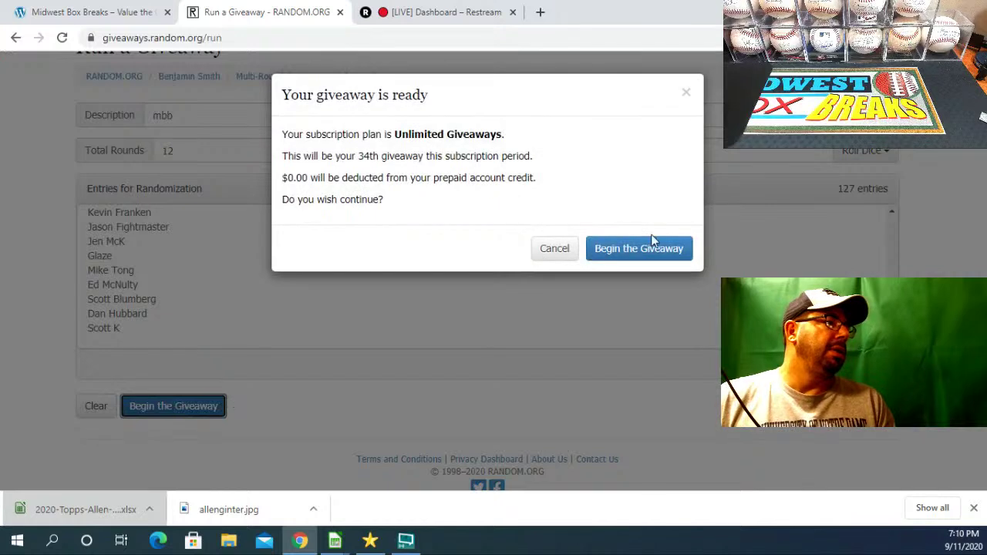
left_click(660, 257)
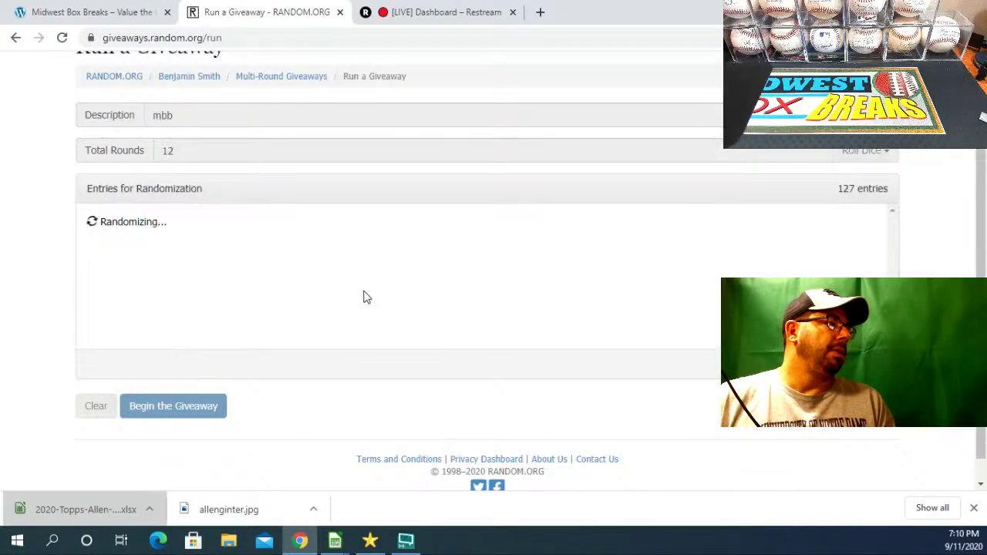
Step: Randomize the participant list round after round until all 12 rounds are completed
left_click(163, 414)
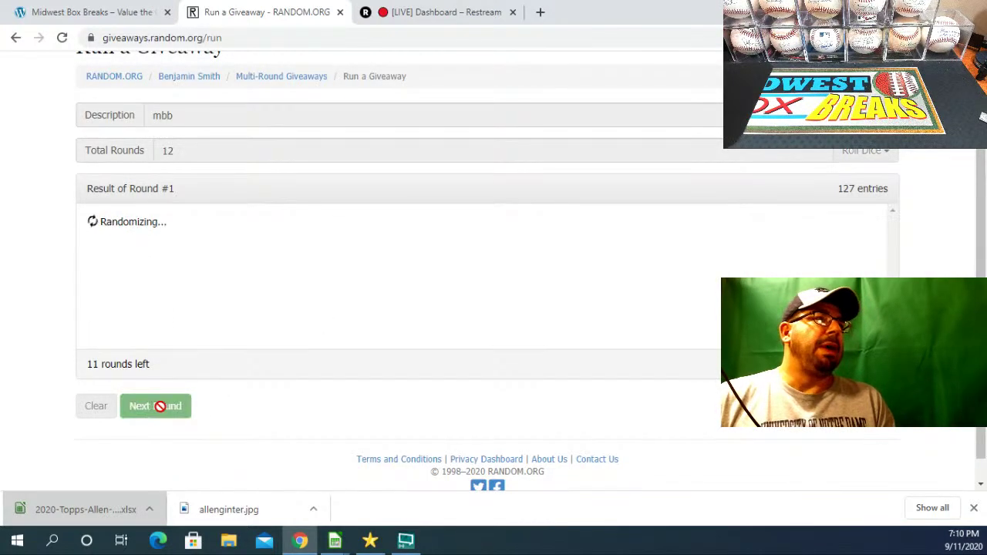
left_click(161, 407)
left_click(161, 408)
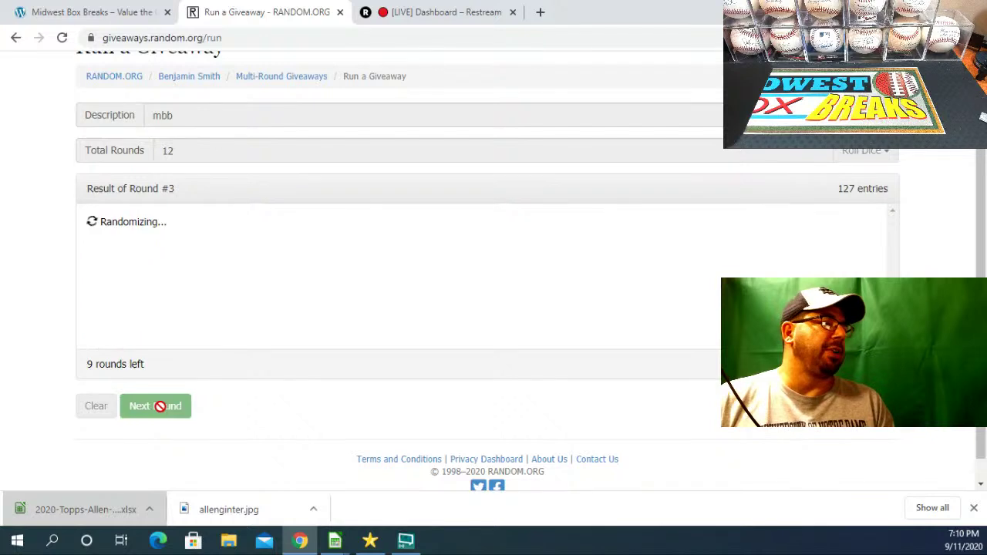
left_click(162, 412)
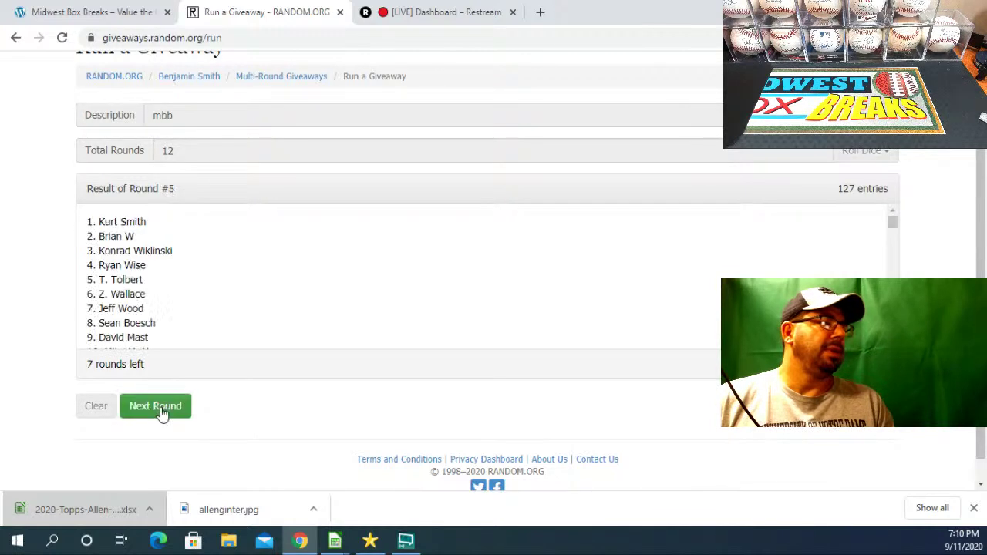
left_click(162, 412)
left_click(161, 412)
left_click(160, 408)
left_click(160, 409)
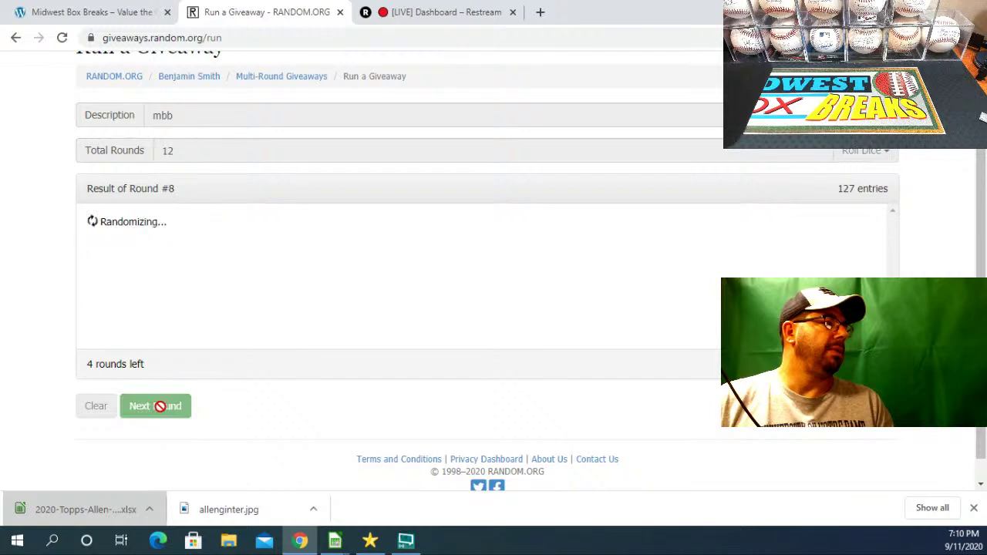
left_click(160, 409)
left_click(160, 407)
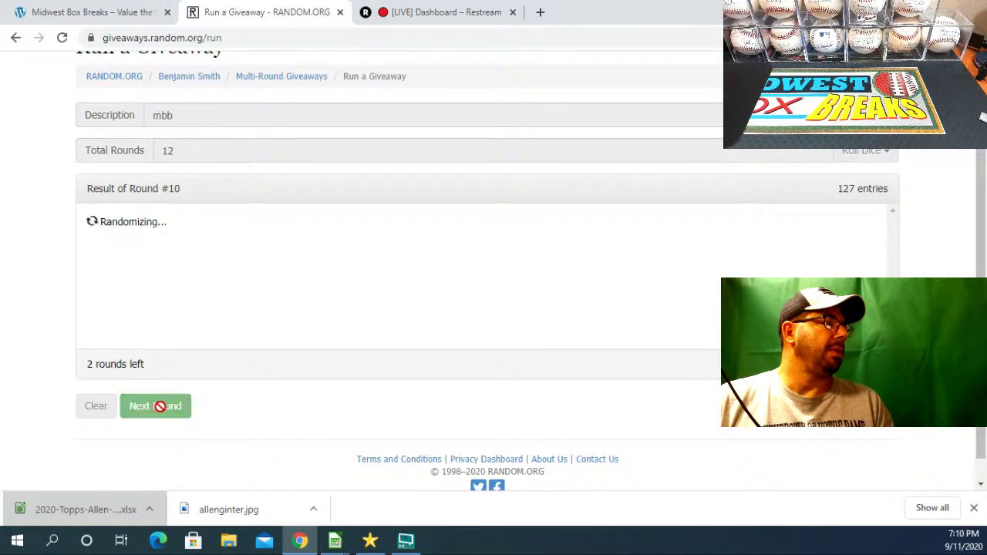
left_click(160, 406)
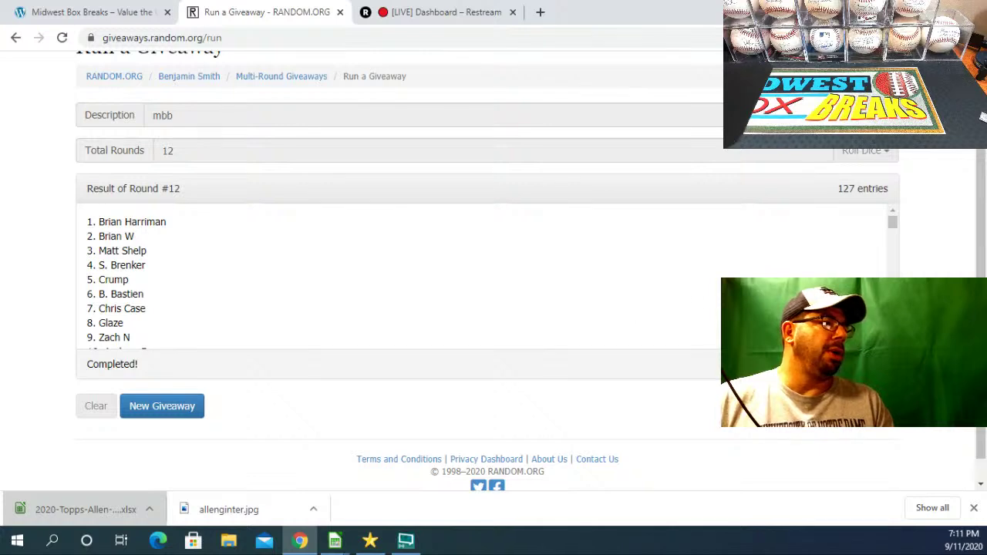
Step: Enlarge the results box and look through the ranked names of the final round
scroll(386, 277, "down", 1)
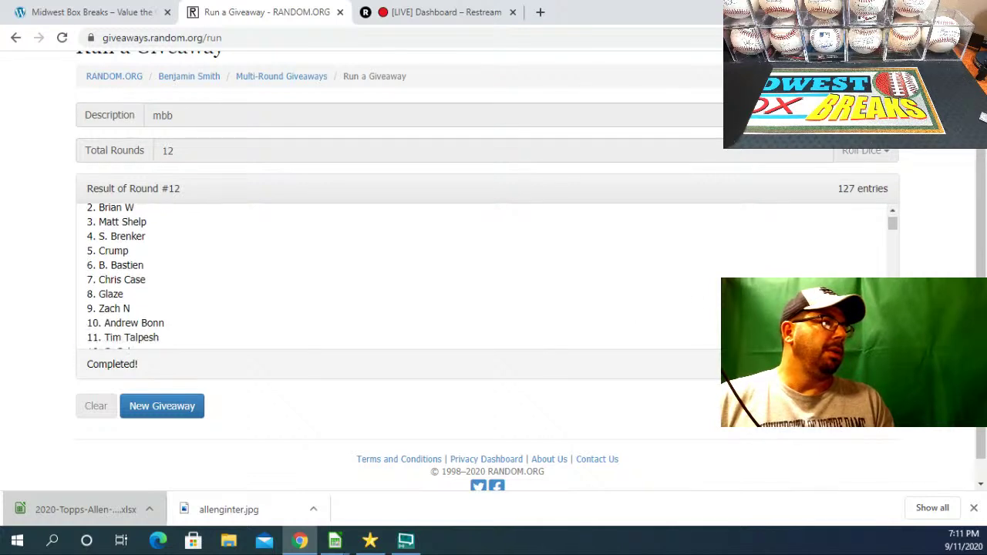
left_click(892, 211)
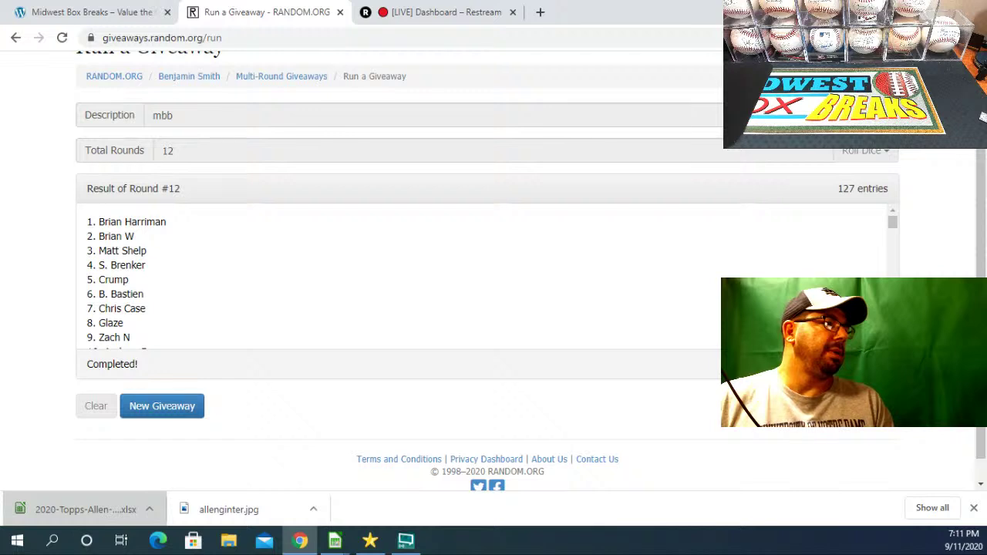
left_click_drag(957, 422, 956, 494)
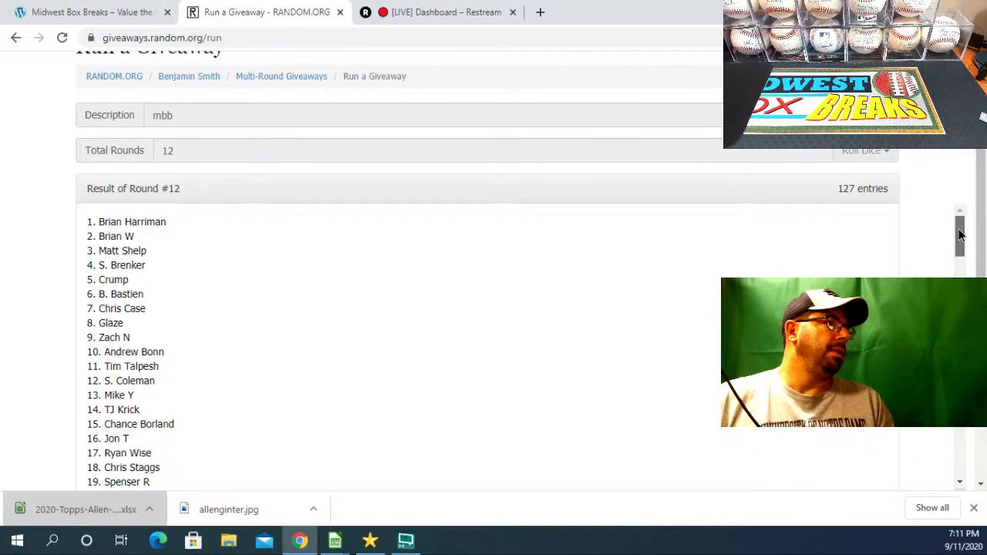
left_click_drag(959, 235, 960, 270)
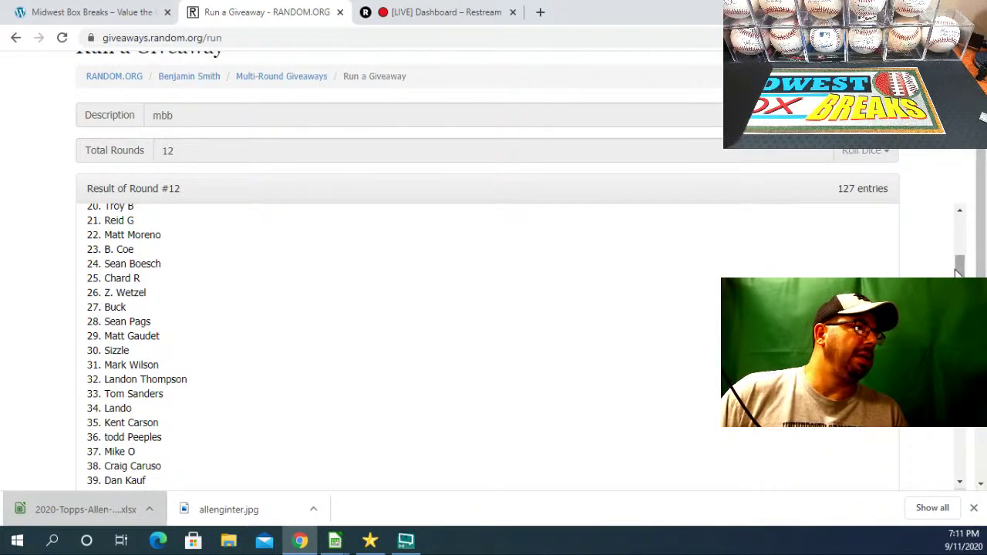
left_click_drag(958, 271, 959, 298)
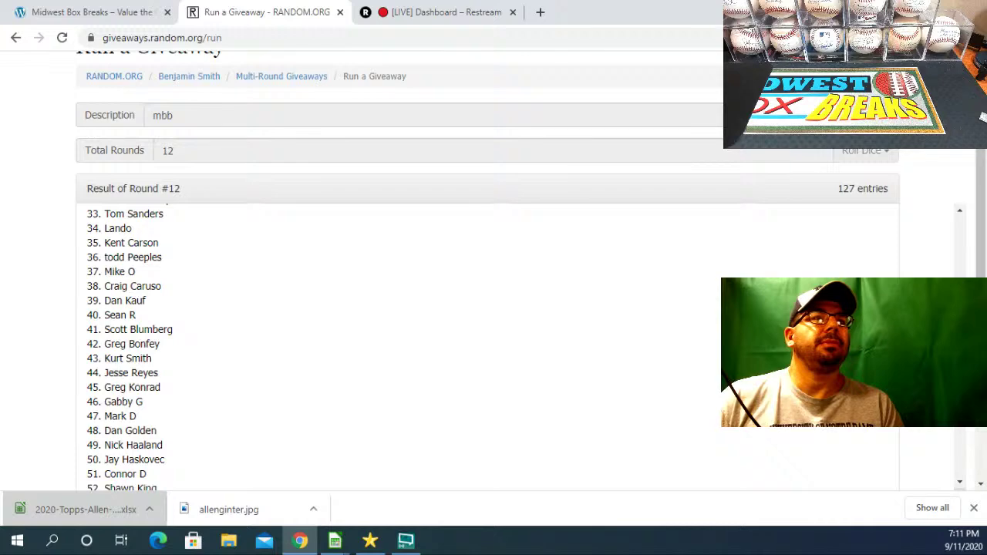
key("alt+Tab")
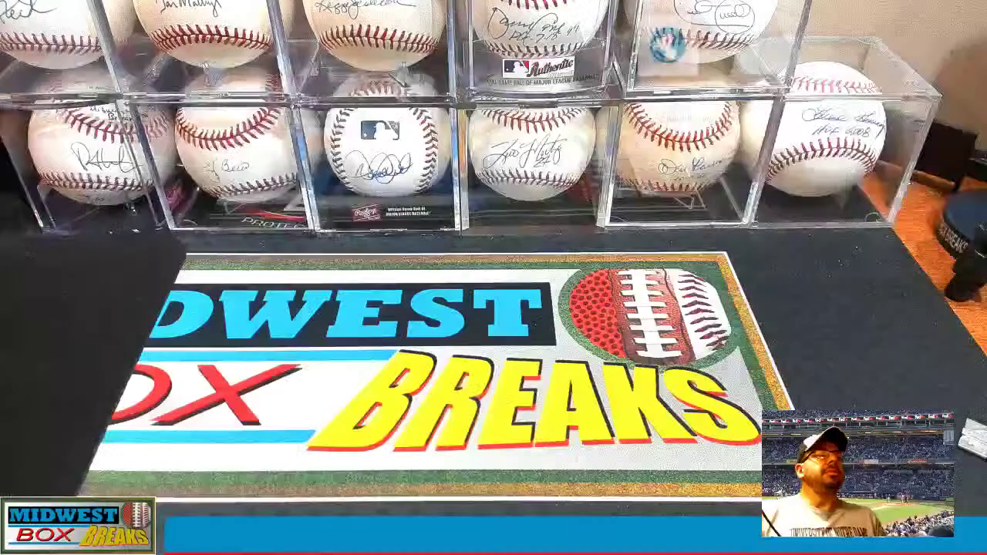
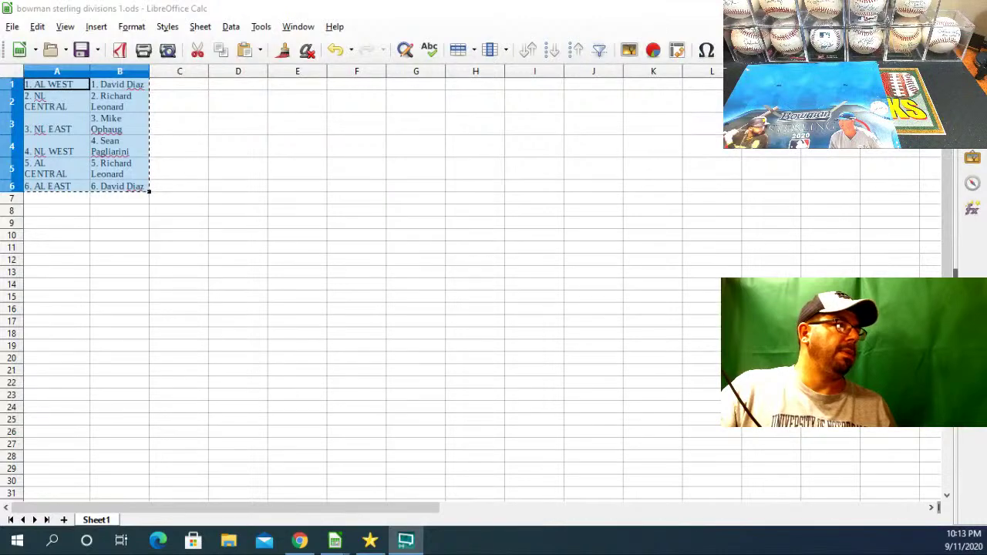
Step: Switch to bowman sterling divisions 2.ods in LibreOffice Calc and copy the division names in A1:A6
key("alt+Tab")
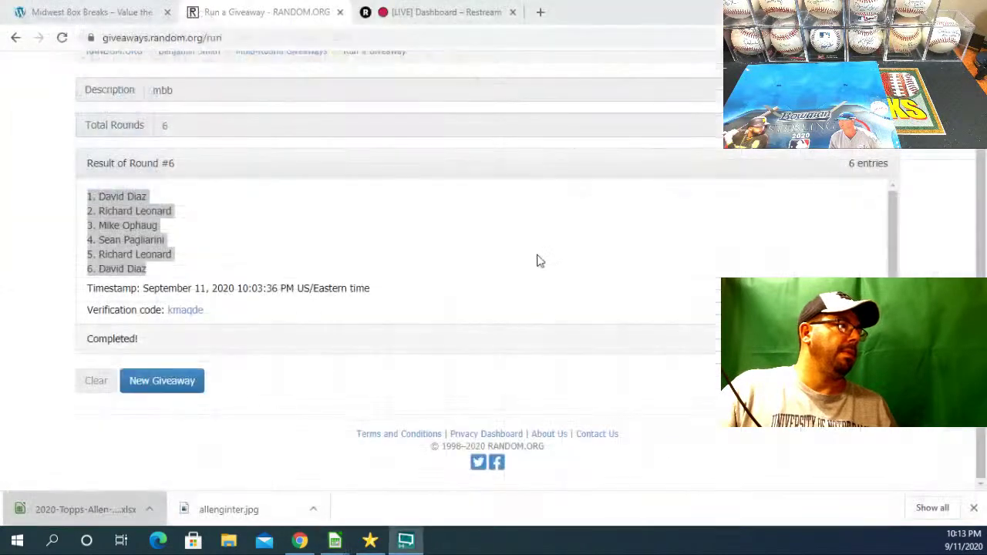
left_click(335, 542)
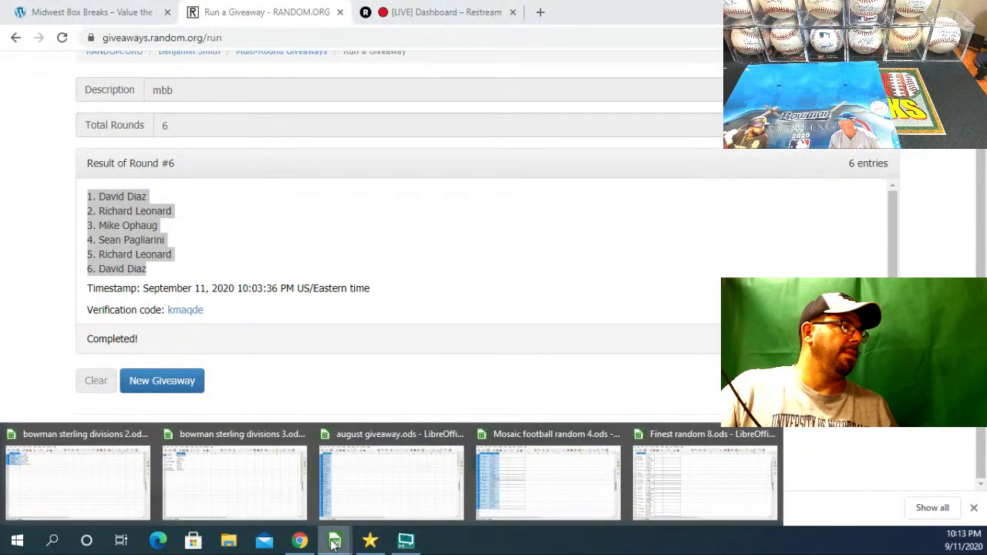
left_click(121, 482)
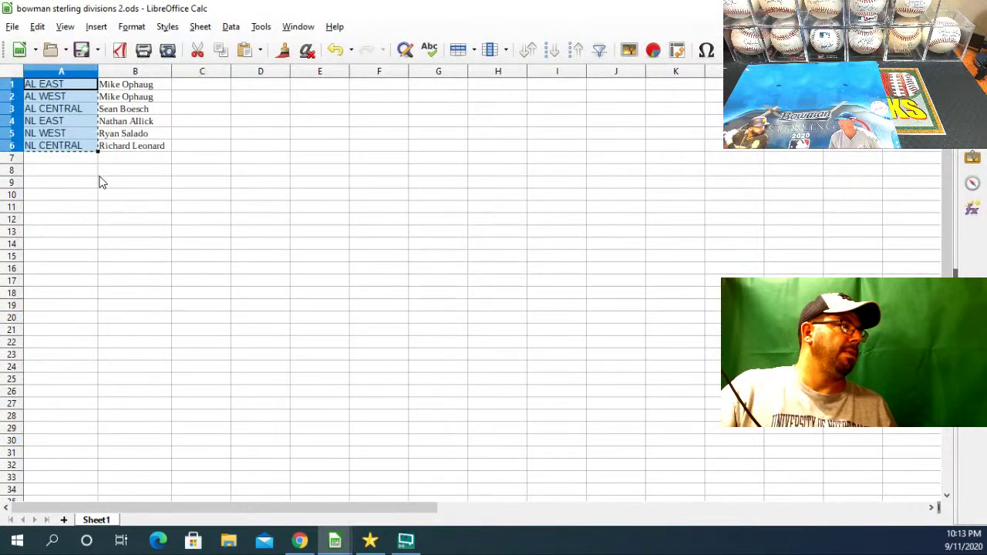
right_click(74, 125)
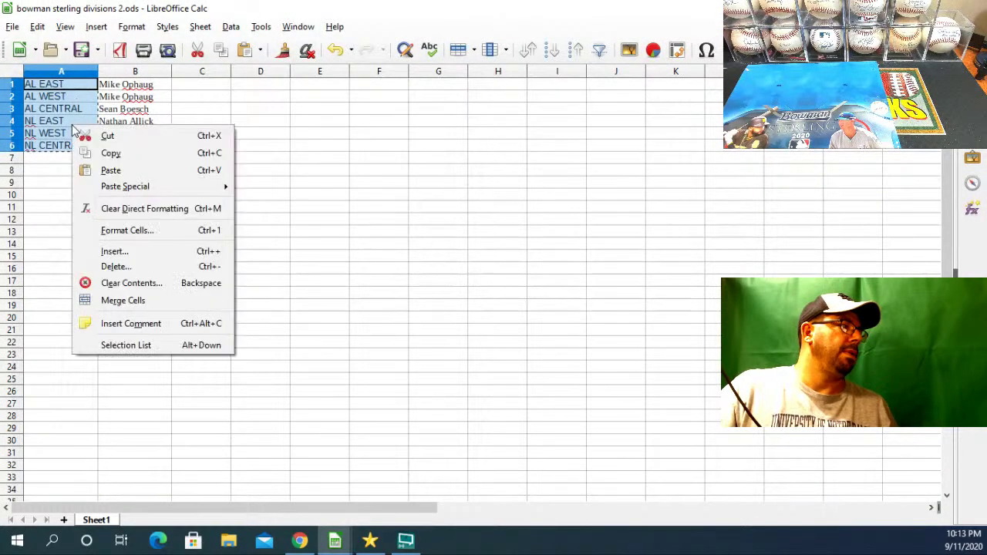
left_click(125, 153)
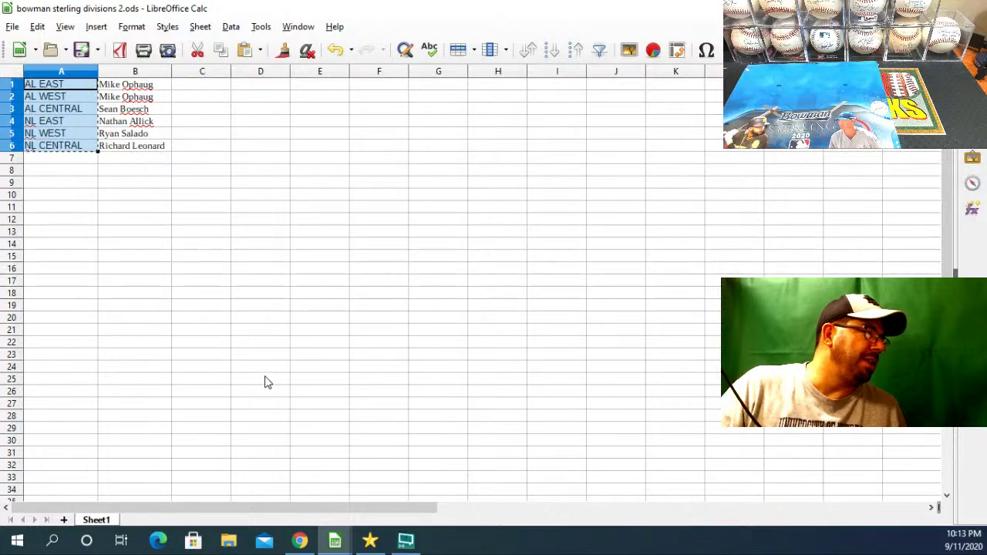
Step: Return to RANDOM.ORG in Chrome and start a new giveaway, clearing the completed one
left_click(301, 541)
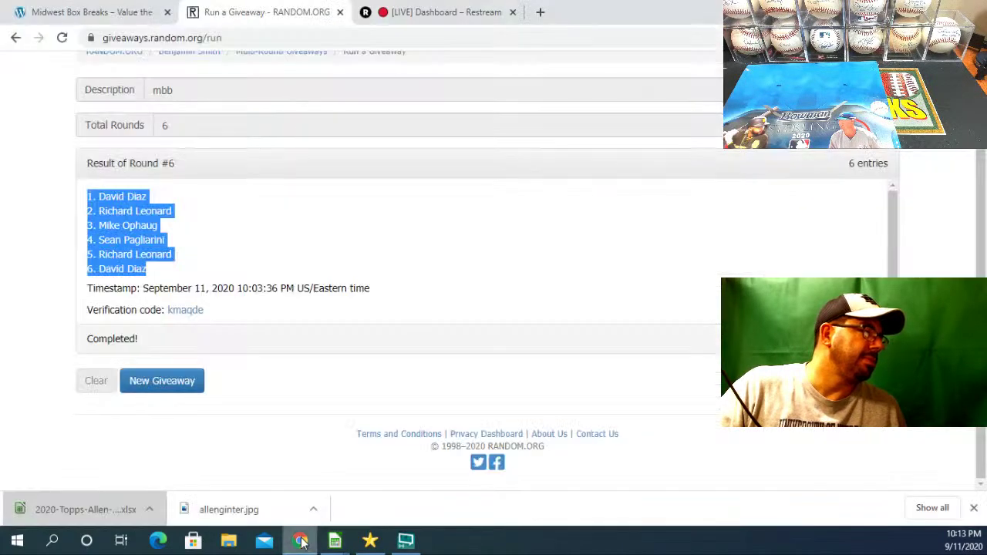
left_click(187, 383)
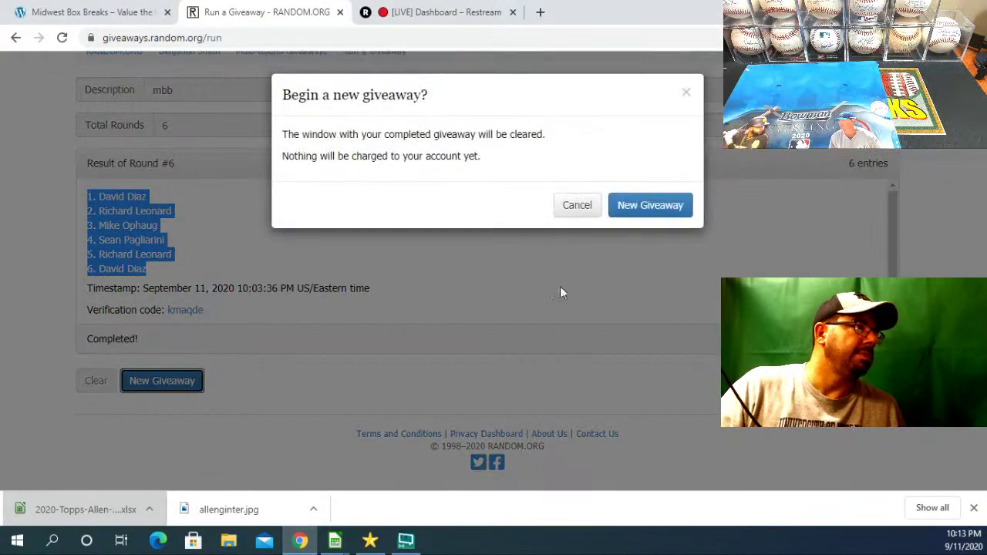
left_click(666, 211)
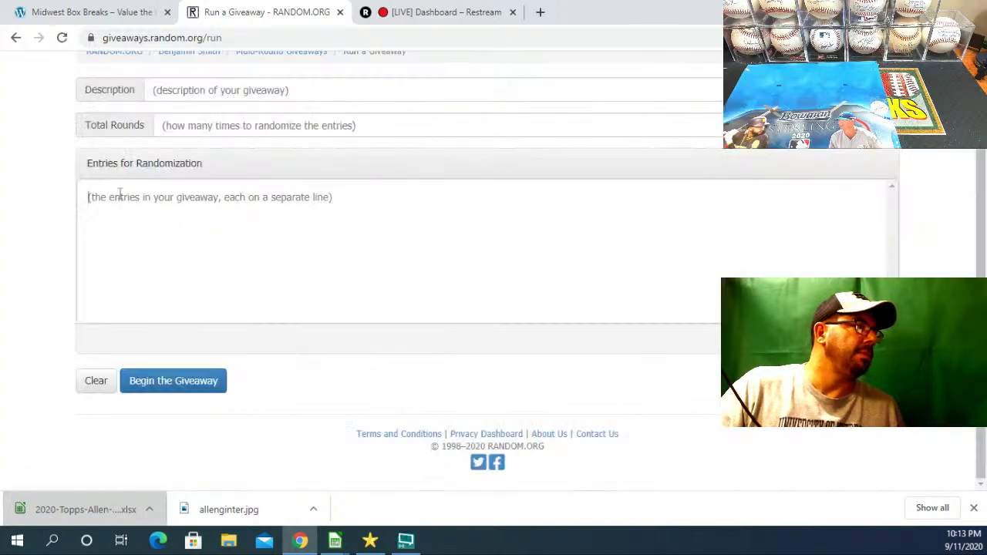
Step: Paste the copied division names as the giveaway entries and enter mbb as the description
left_click(119, 196)
right_click(119, 195)
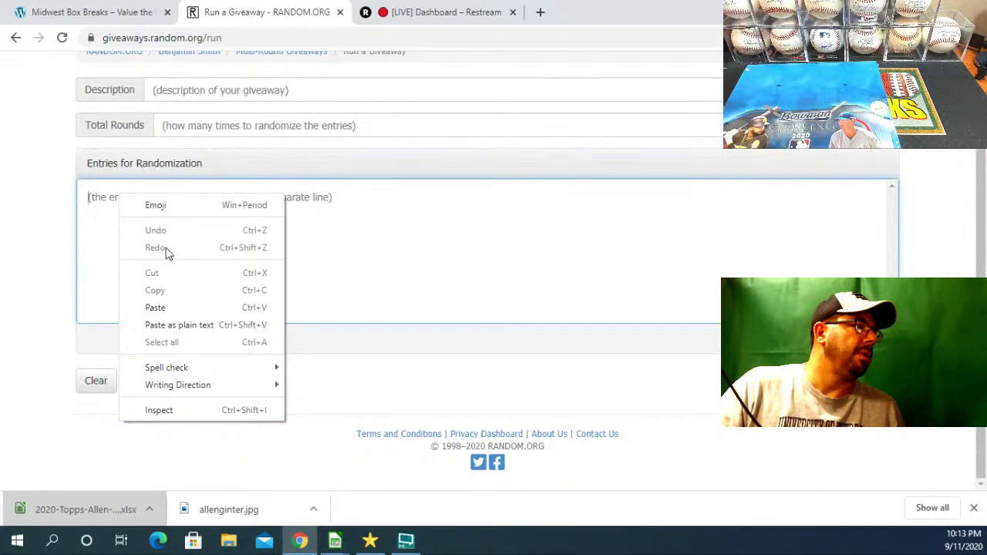
left_click(173, 324)
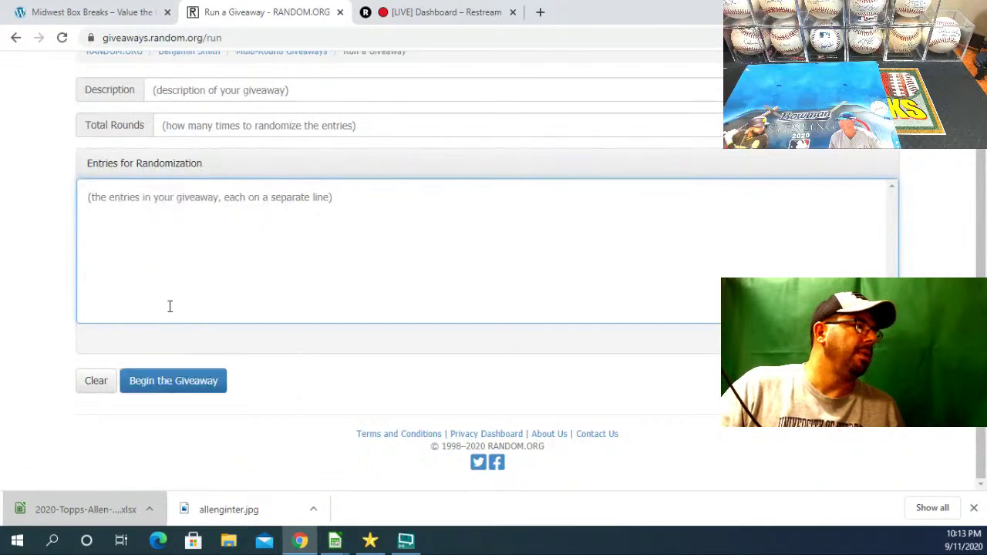
left_click(224, 94)
type("mbb")
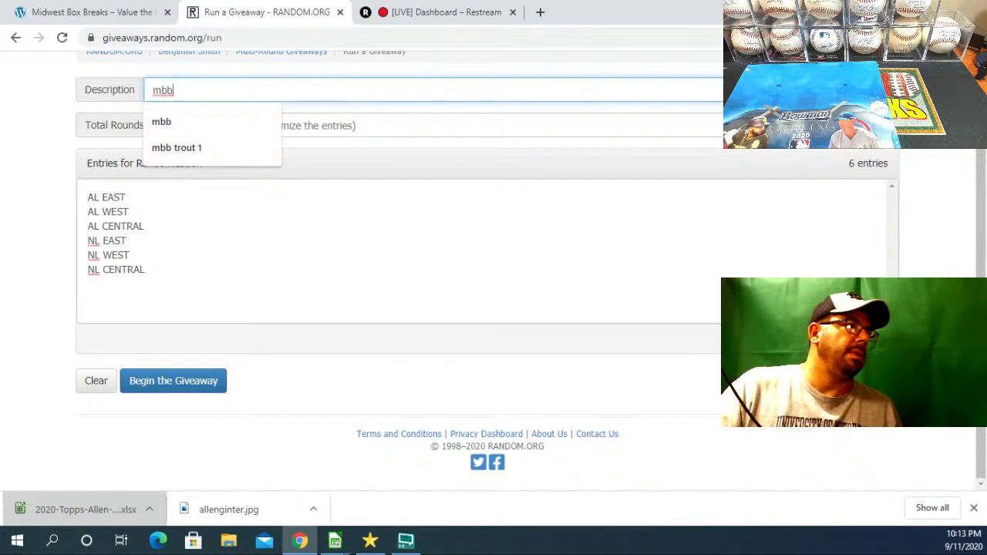
Step: Set the total rounds with a 3d6 dice roll and begin the giveaway for the divisions
left_click(817, 137)
left_click(813, 174)
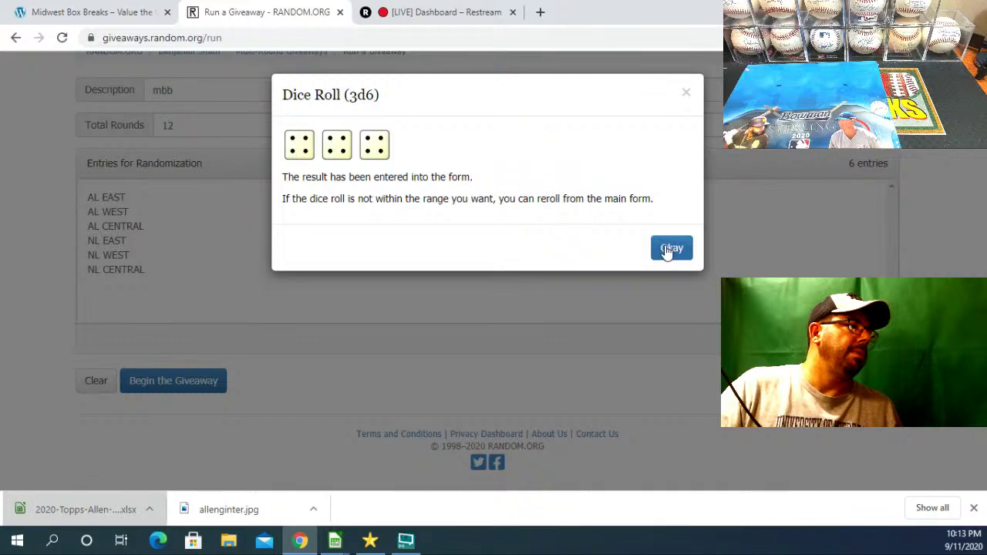
left_click(668, 252)
left_click(212, 381)
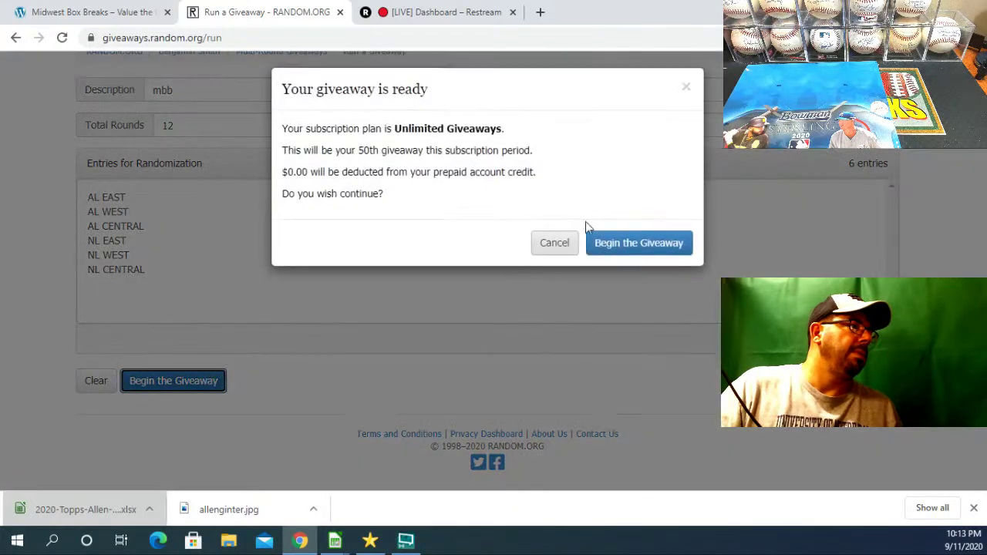
left_click(643, 243)
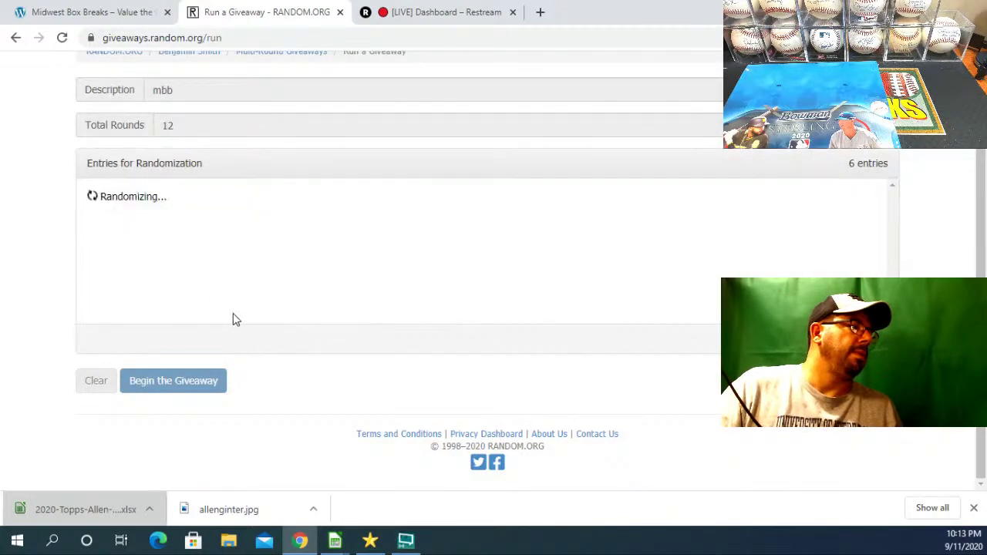
Step: Randomize the division list round after round until all 12 rounds are completed
left_click(164, 382)
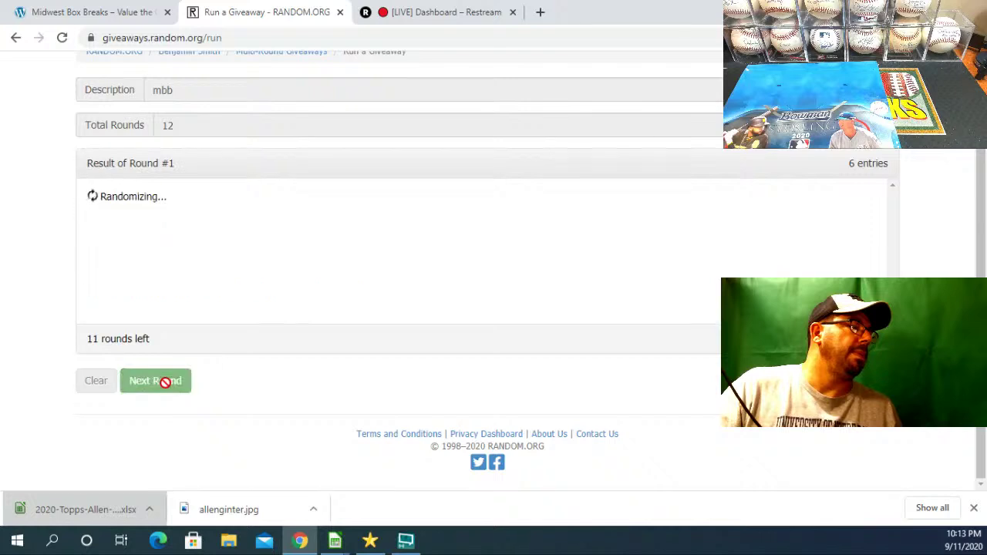
left_click(164, 383)
left_click(164, 383)
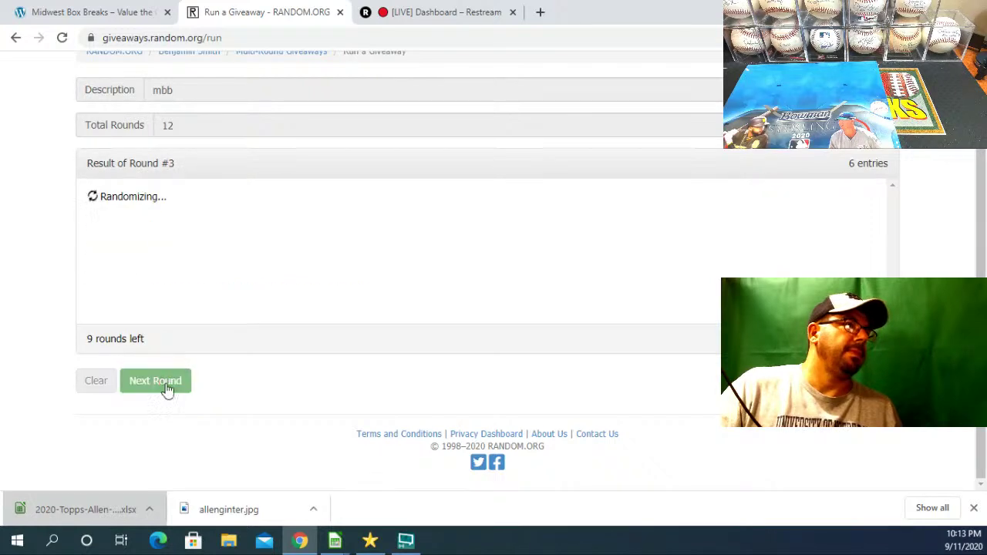
left_click(165, 383)
left_click(164, 382)
left_click(164, 383)
left_click(164, 383)
left_click(165, 384)
left_click(166, 384)
left_click(166, 384)
left_click(167, 389)
left_click(166, 389)
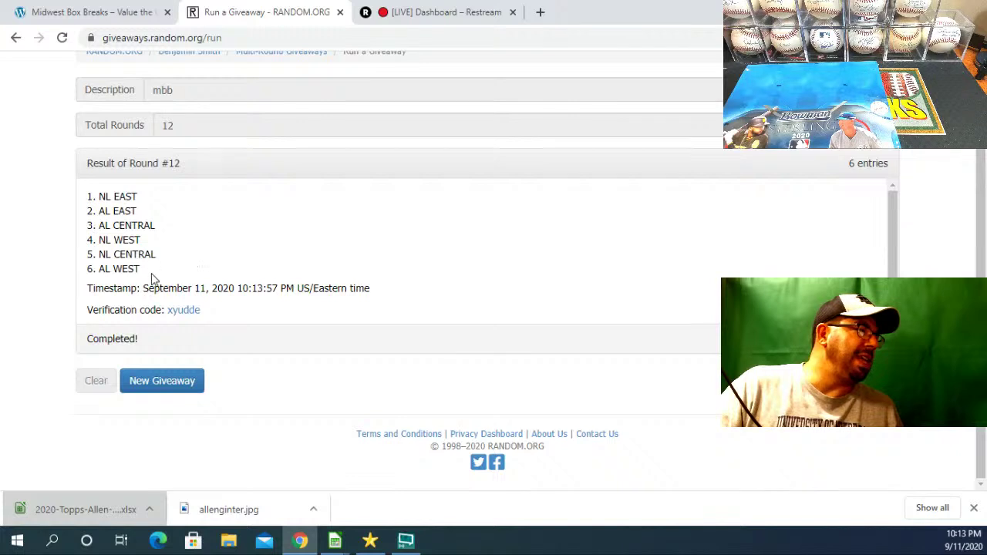
Step: Copy the six ranked divisions of the final round and switch to bowman sterling divisions 2.ods in LibreOffice Calc
left_click_drag(199, 266, 90, 208)
right_click(123, 206)
left_click(133, 216)
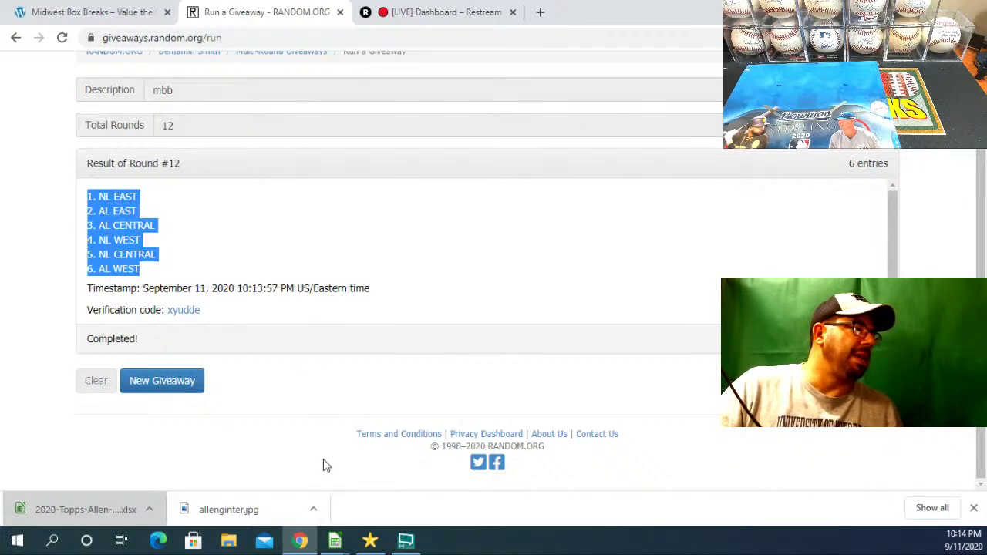
left_click(334, 540)
left_click(61, 458)
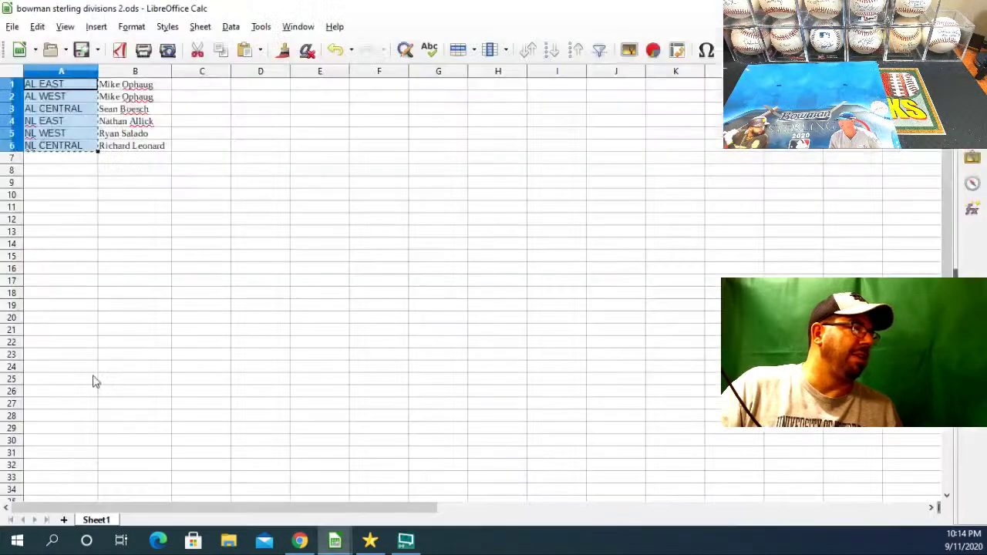
Step: Clear the old division names from A1:A6 and paste the randomized division list starting at A1
right_click(87, 127)
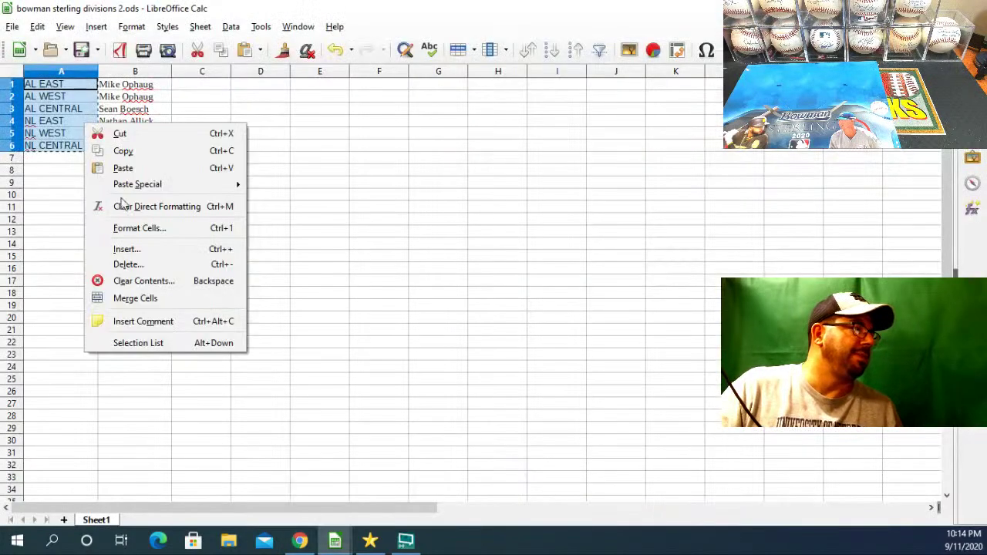
left_click(165, 280)
left_click(492, 323)
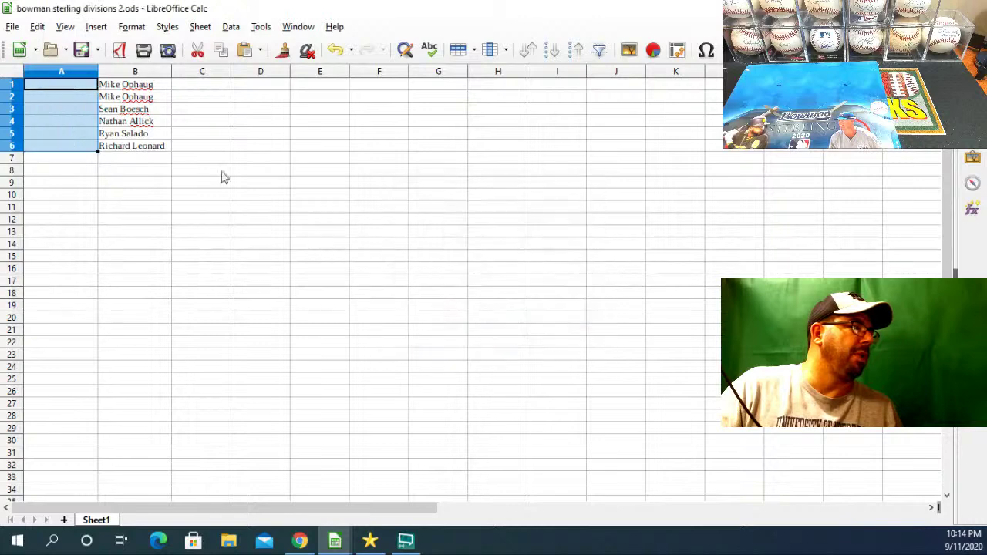
left_click(70, 89)
right_click(70, 88)
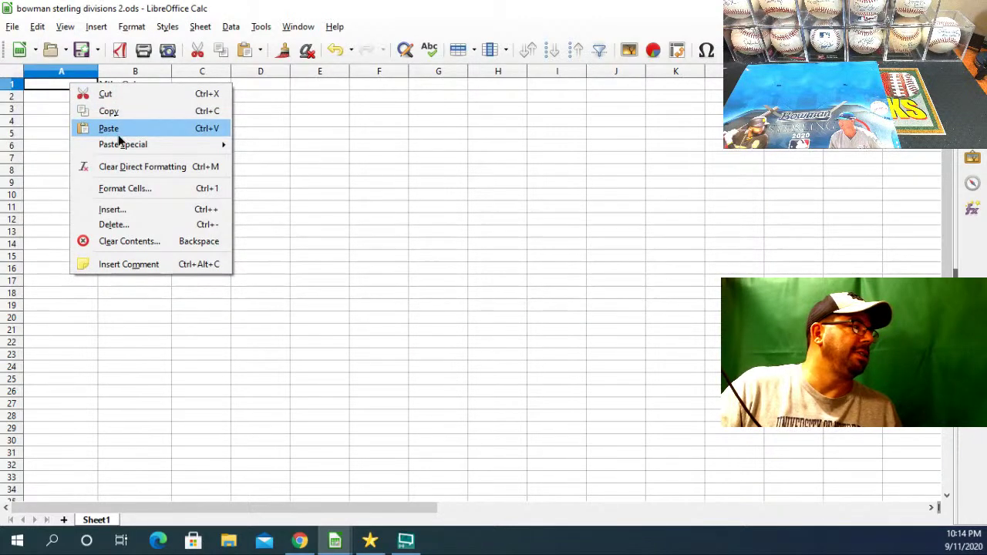
left_click(119, 135)
Step: Copy the participant names in B1:B6
left_click_drag(162, 88, 161, 142)
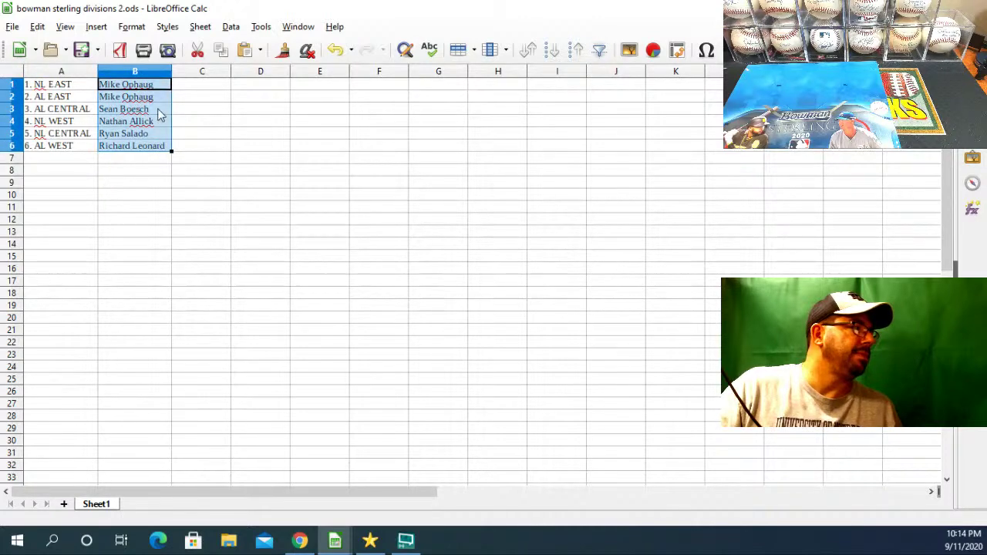
right_click(158, 110)
left_click(197, 136)
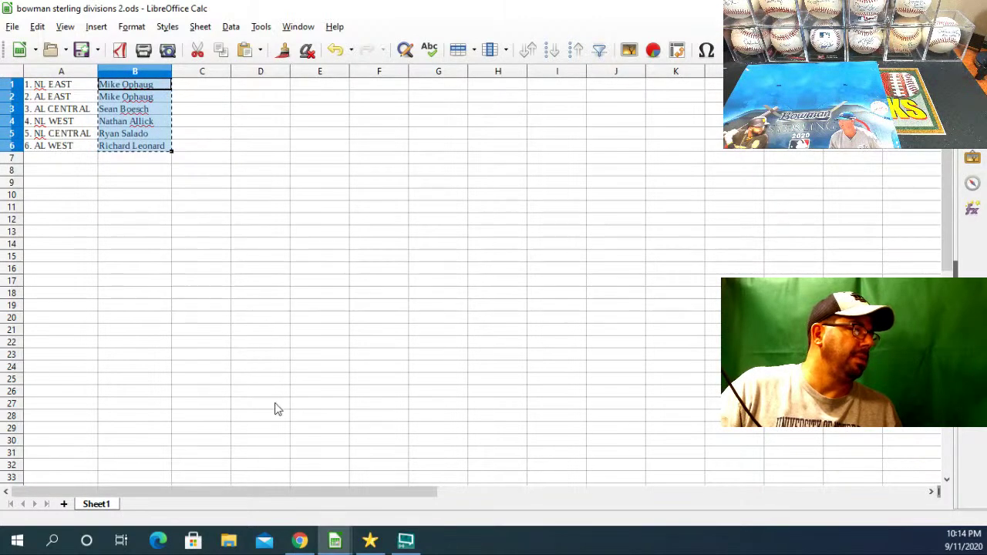
Step: Return to RANDOM.ORG in Chrome and start a new giveaway, clearing the completed division giveaway
left_click(300, 540)
left_click(185, 389)
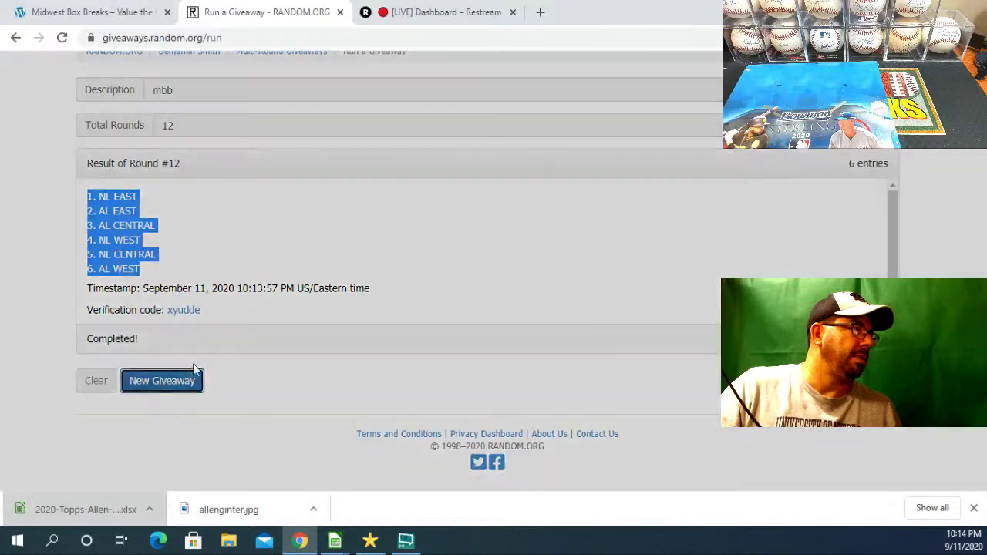
left_click(649, 208)
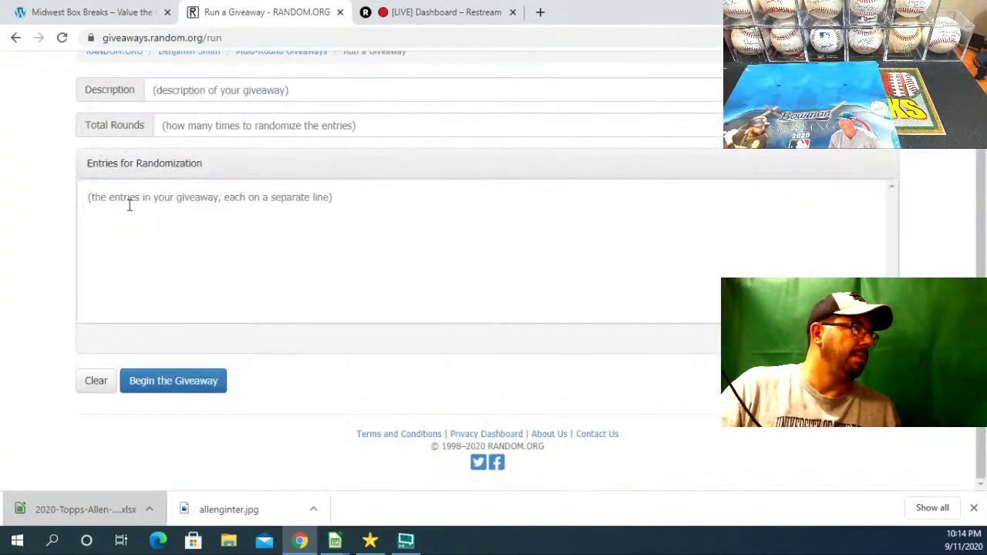
Step: Paste the copied participant names as the giveaway entries and enter mbb as the description
left_click(129, 209)
right_click(133, 209)
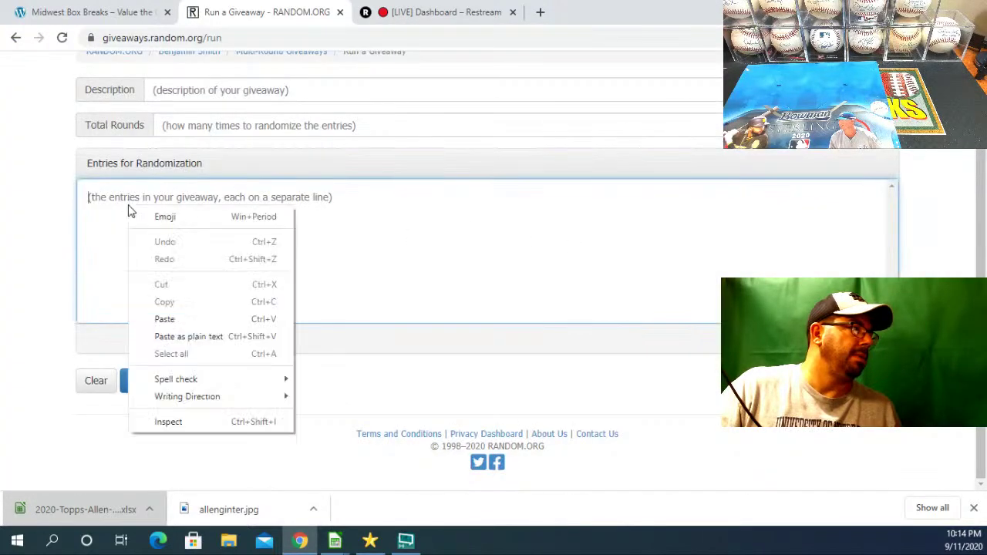
left_click(187, 319)
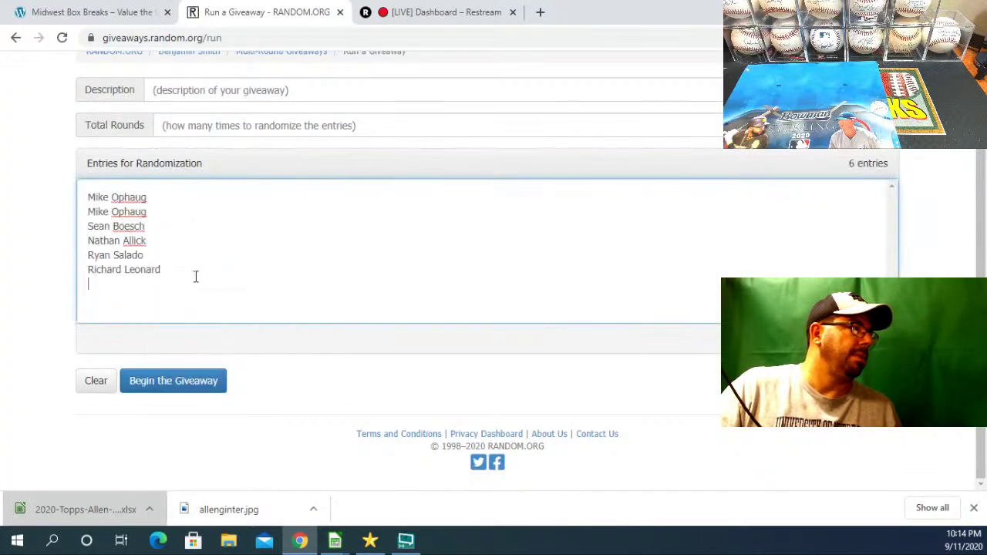
left_click(231, 94)
type("mb")
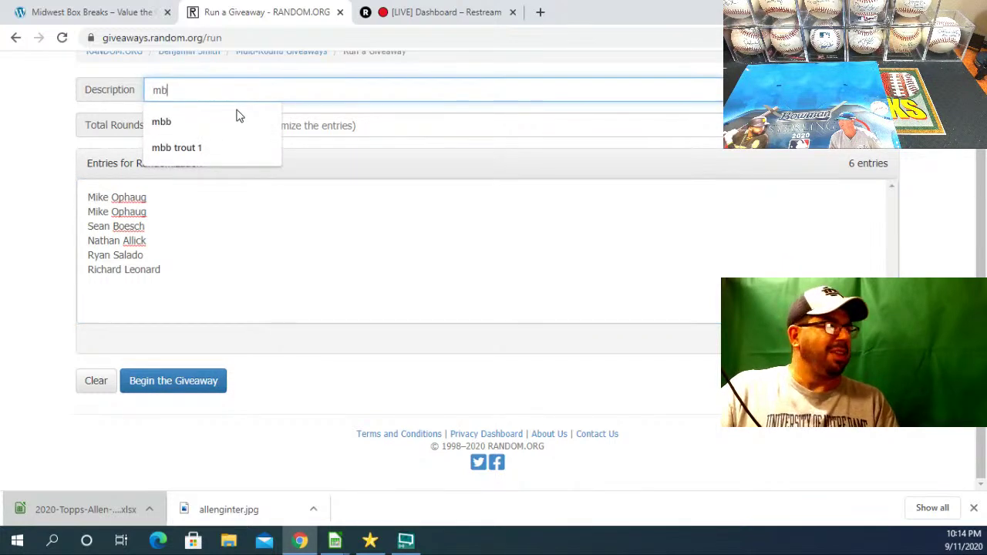
type("b")
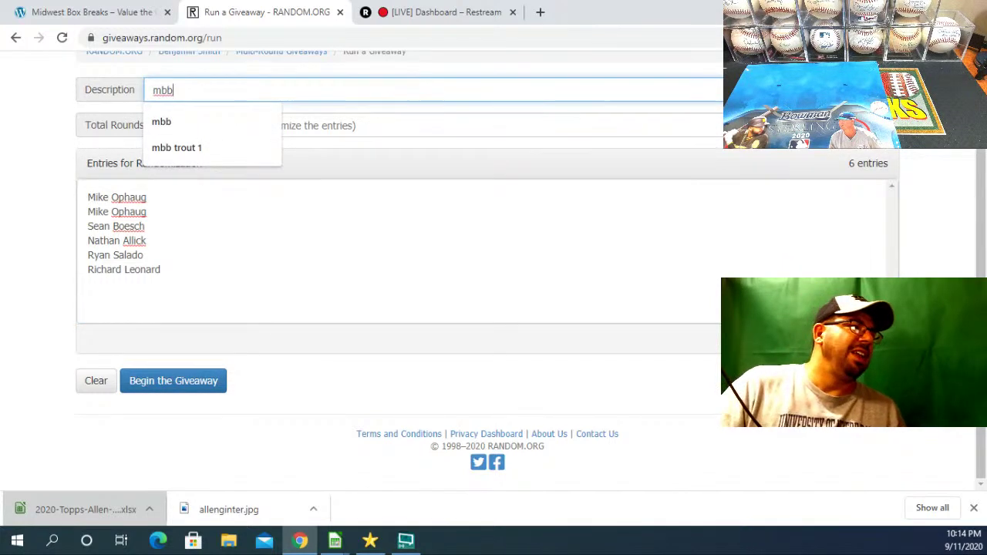
Step: Set the total rounds with a 3d6 dice roll and begin the giveaway for the participants
key("Escape")
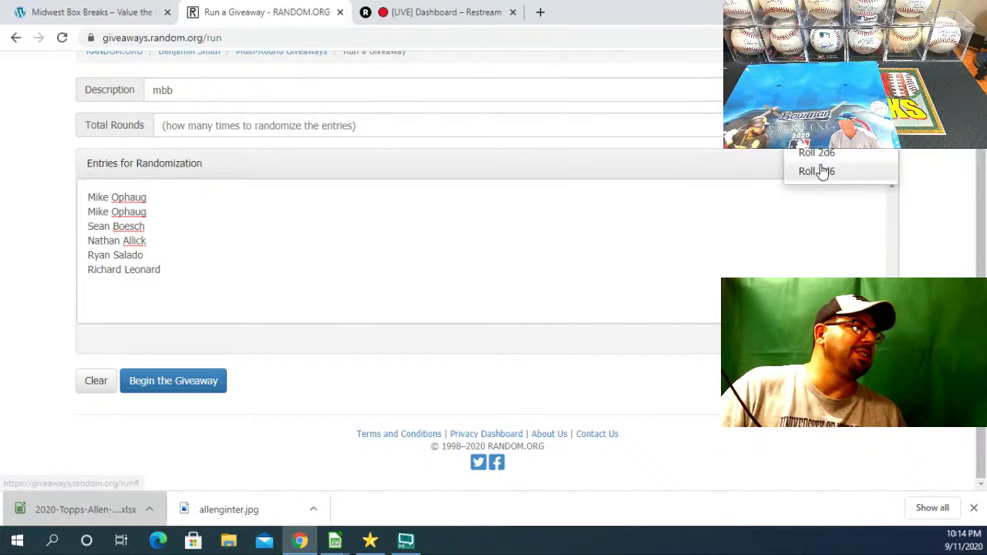
left_click(819, 169)
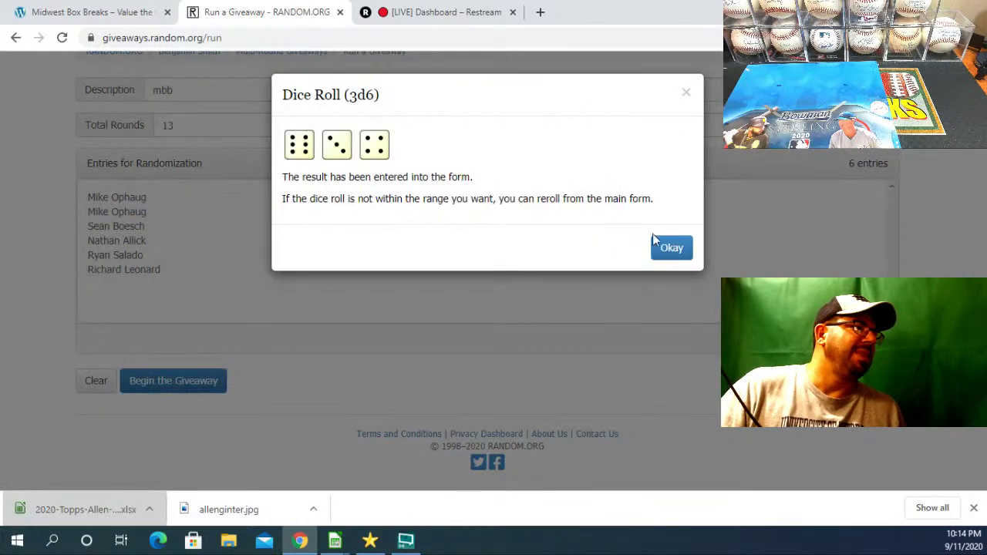
left_click(676, 254)
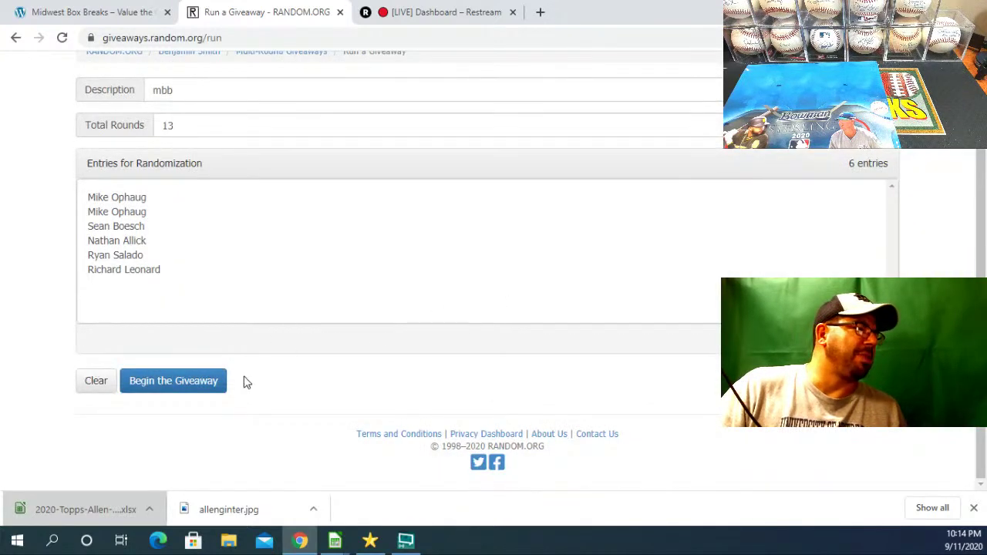
left_click(190, 381)
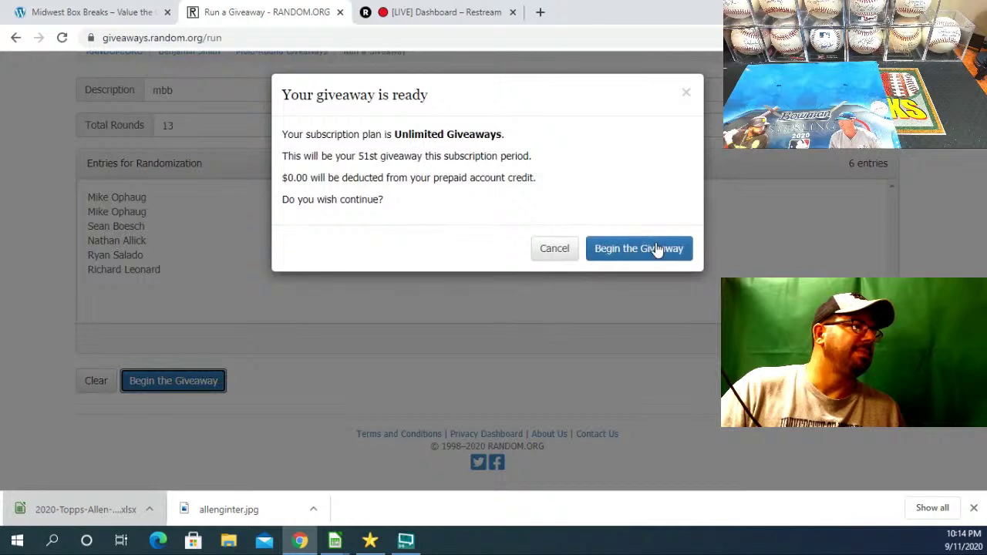
left_click(656, 250)
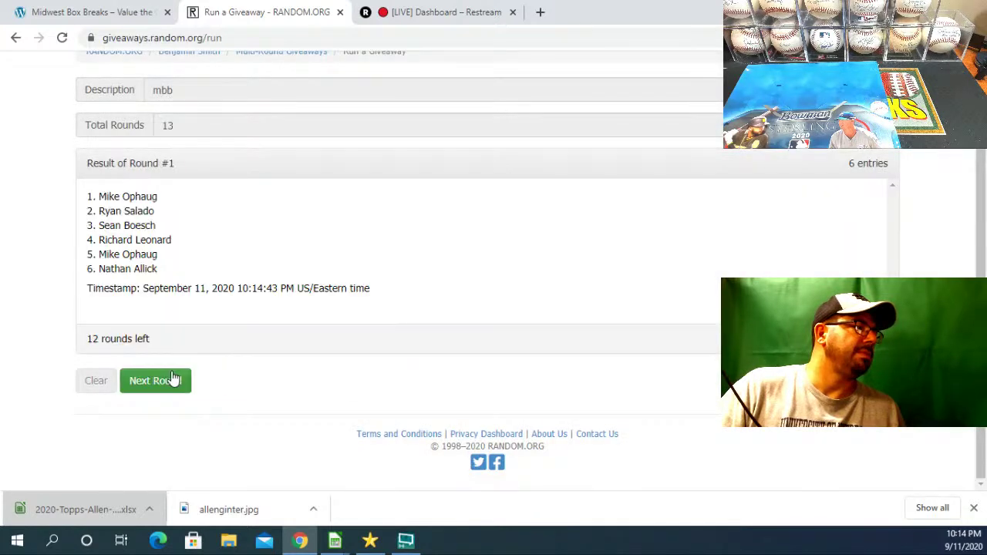
Step: Randomize the participant names round after round until all 13 rounds are completed
left_click(172, 378)
left_click(172, 385)
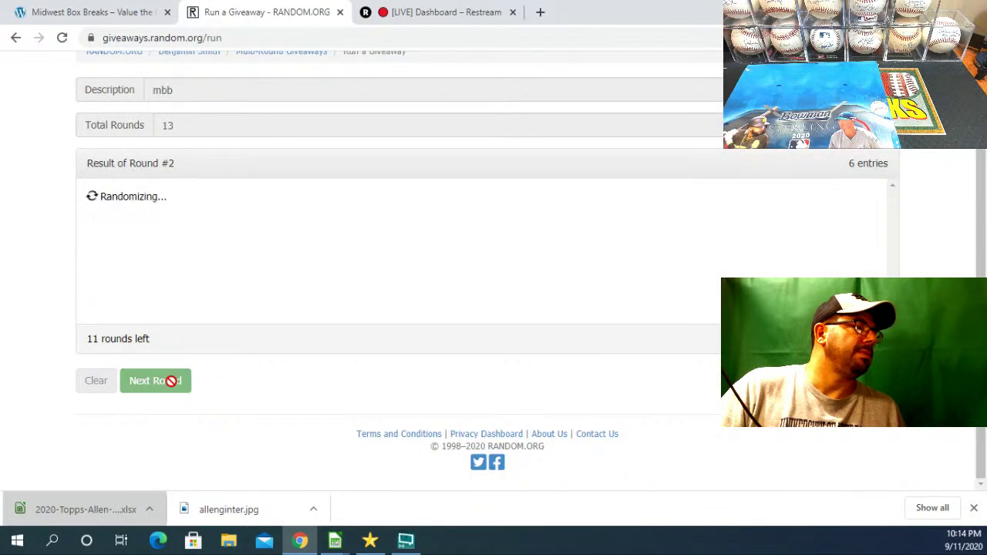
left_click(173, 385)
left_click(173, 386)
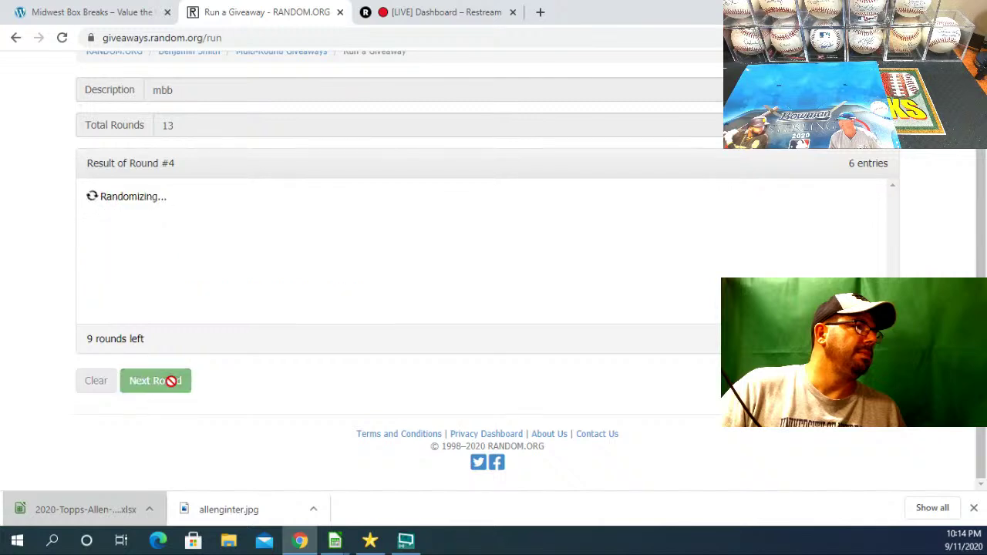
left_click(173, 385)
left_click(171, 380)
left_click(171, 381)
left_click(171, 380)
left_click(171, 381)
left_click(171, 381)
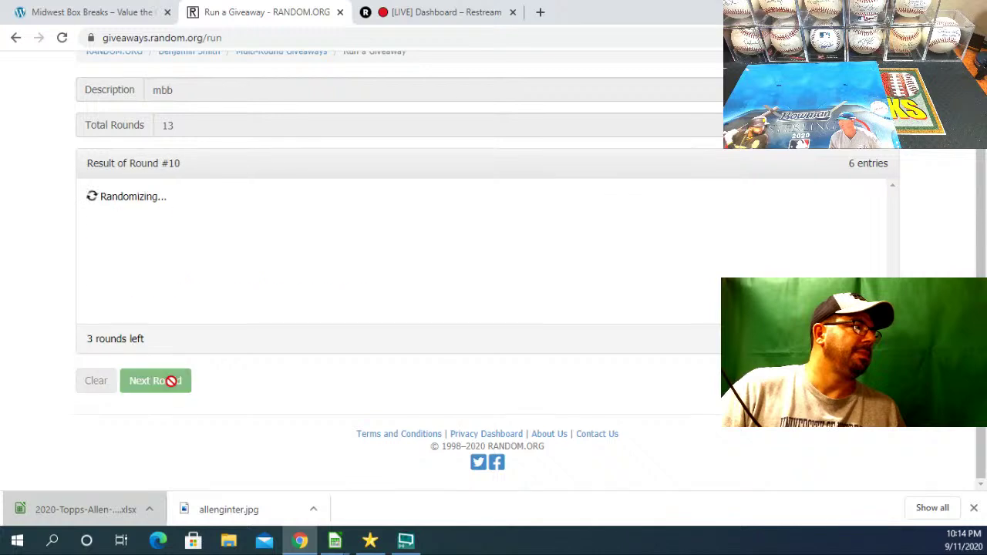
left_click(171, 381)
left_click(171, 381)
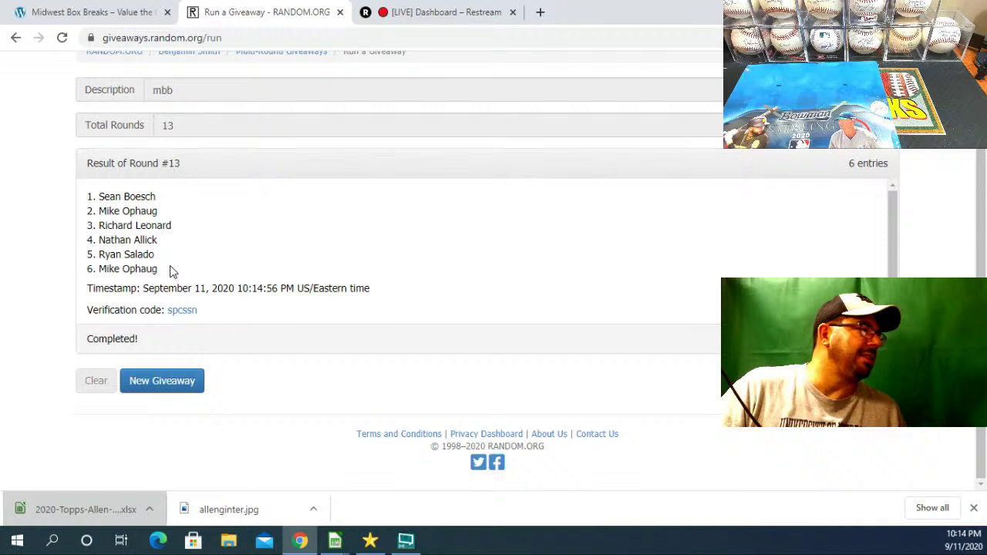
Step: Copy the six ranked participant names from the result of round 13
left_click_drag(162, 273, 87, 195)
right_click(109, 203)
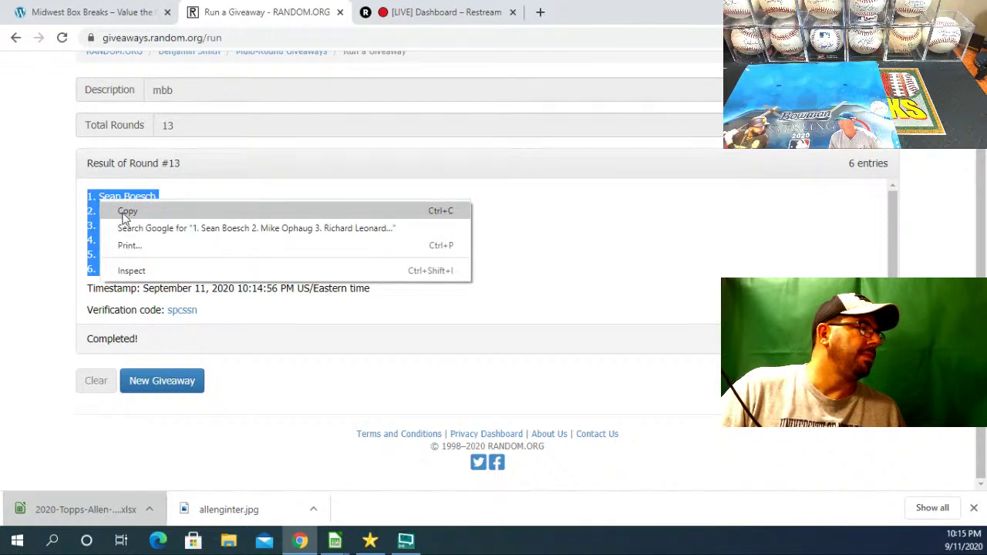
left_click(126, 214)
Step: Switch to the bowman sterling divisions 2 spreadsheet in LibreOffice Calc and clear the old participant names from B1:B6
left_click(334, 541)
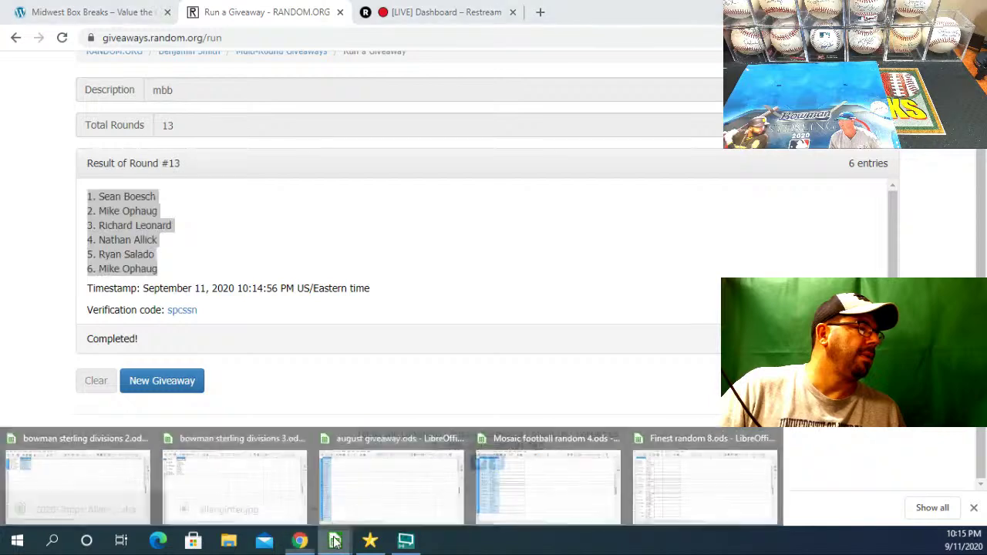
left_click(132, 489)
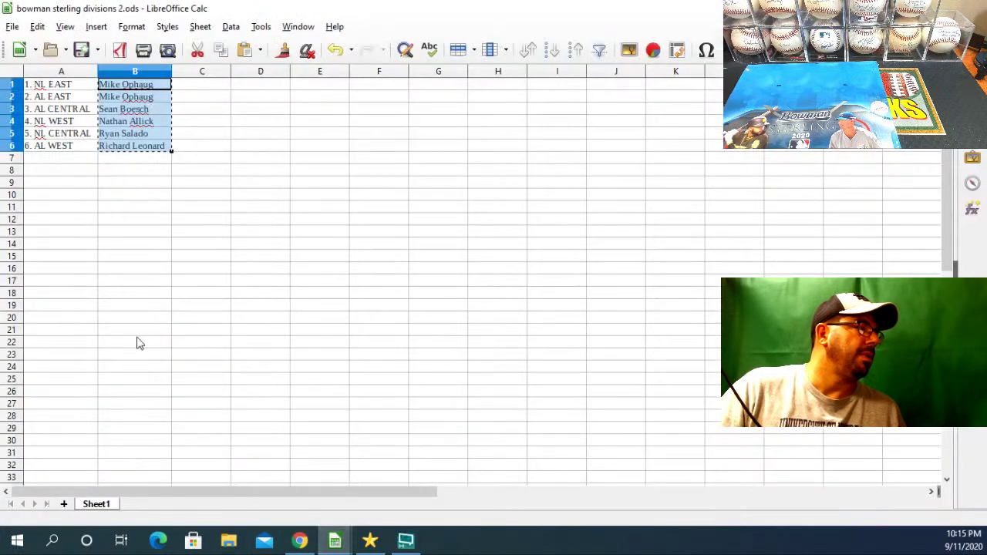
right_click(151, 132)
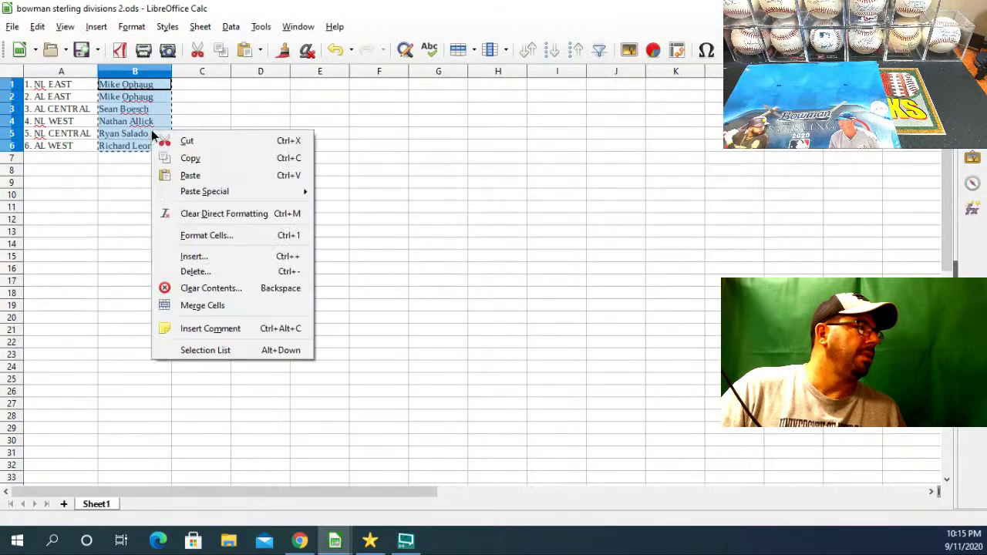
left_click(232, 290)
left_click(488, 330)
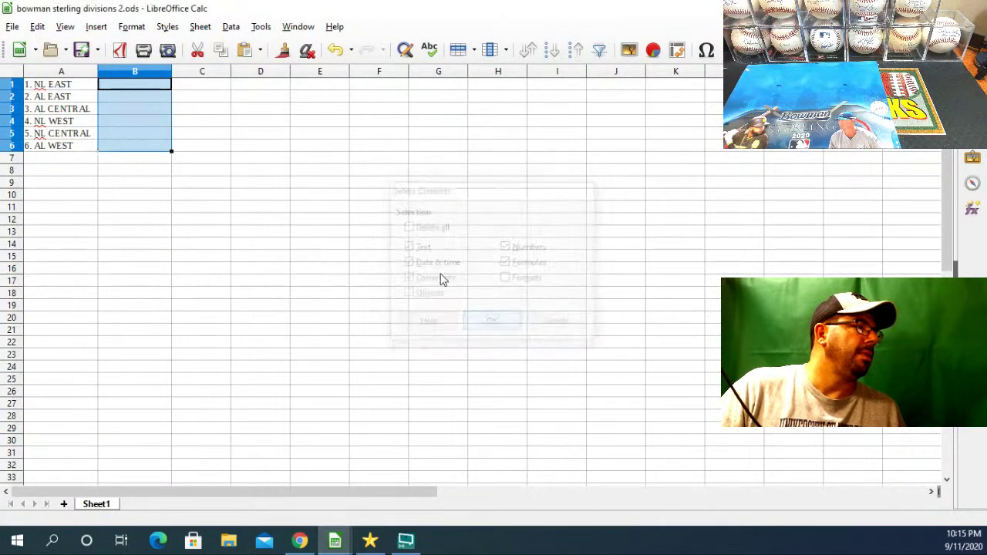
Step: Paste the six ranked participant names beside the divisions, starting in cell B1
left_click(149, 87)
right_click(149, 88)
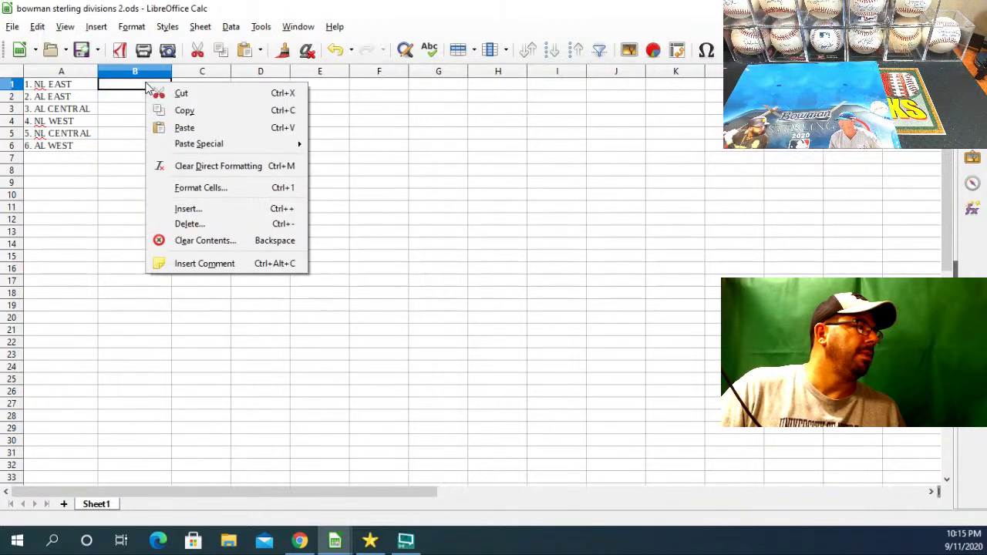
left_click(158, 126)
Step: Copy the paired divisions and participant names in A1:B6
left_click_drag(51, 89, 134, 158)
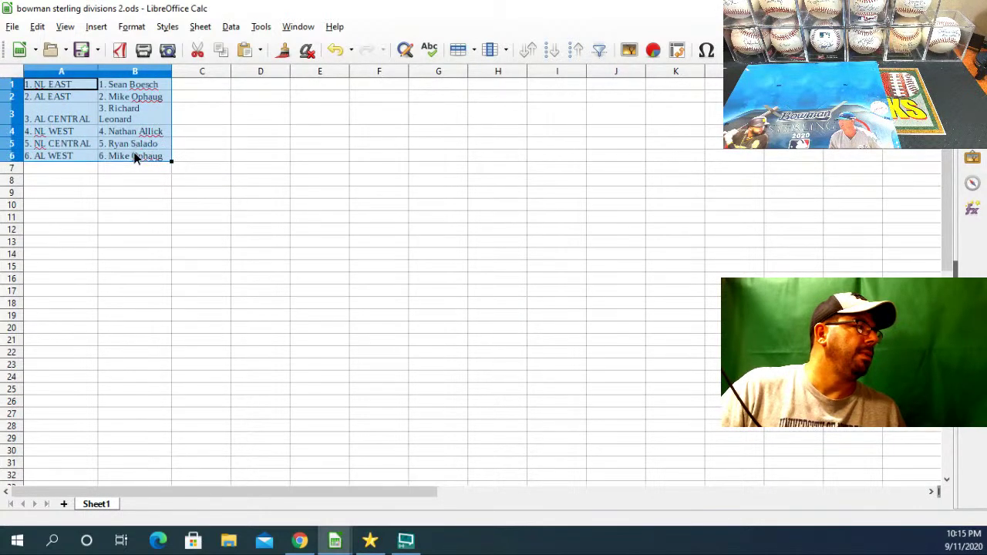
right_click(89, 115)
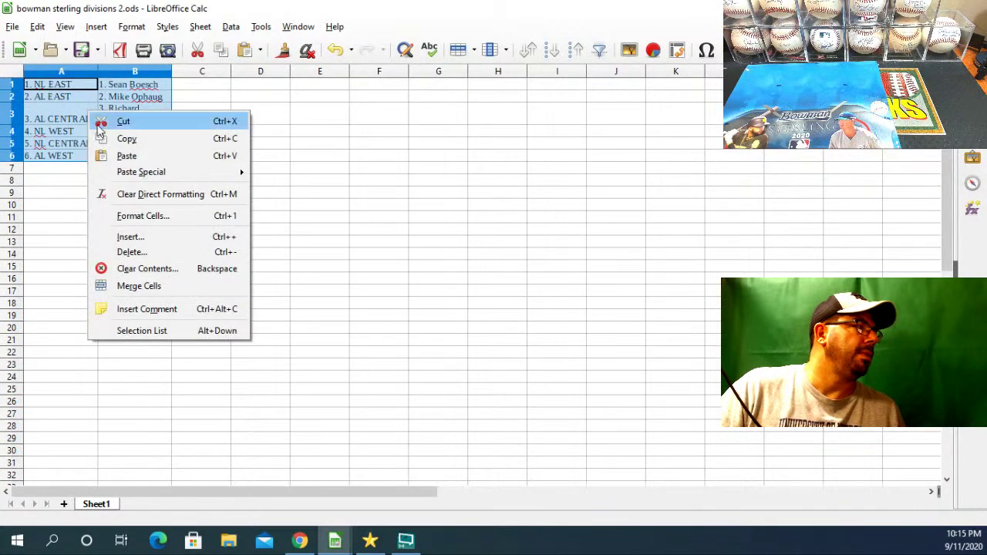
left_click(138, 138)
Step: Save the bowman sterling divisions 2 spreadsheet and open its print settings
left_click(12, 26)
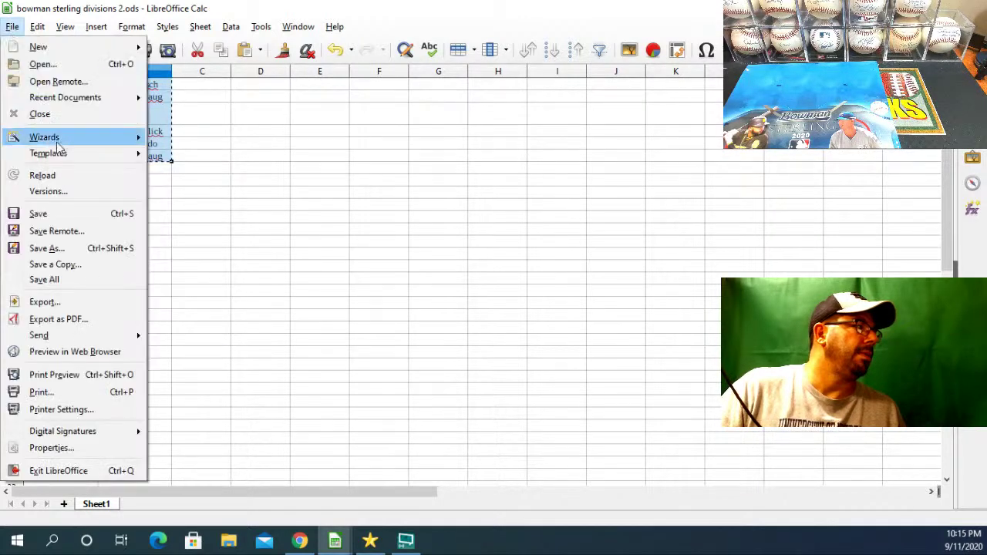
left_click(38, 214)
left_click(12, 26)
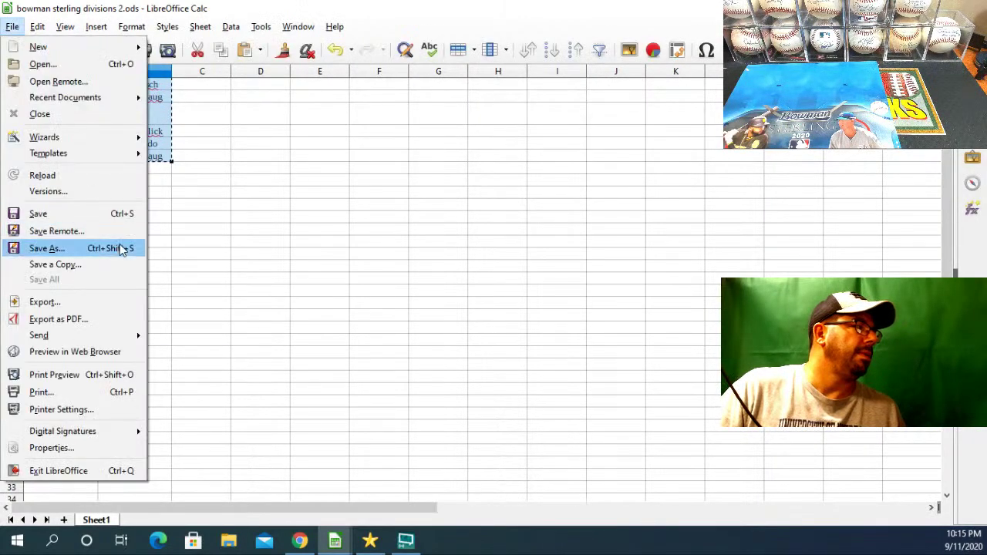
left_click(42, 392)
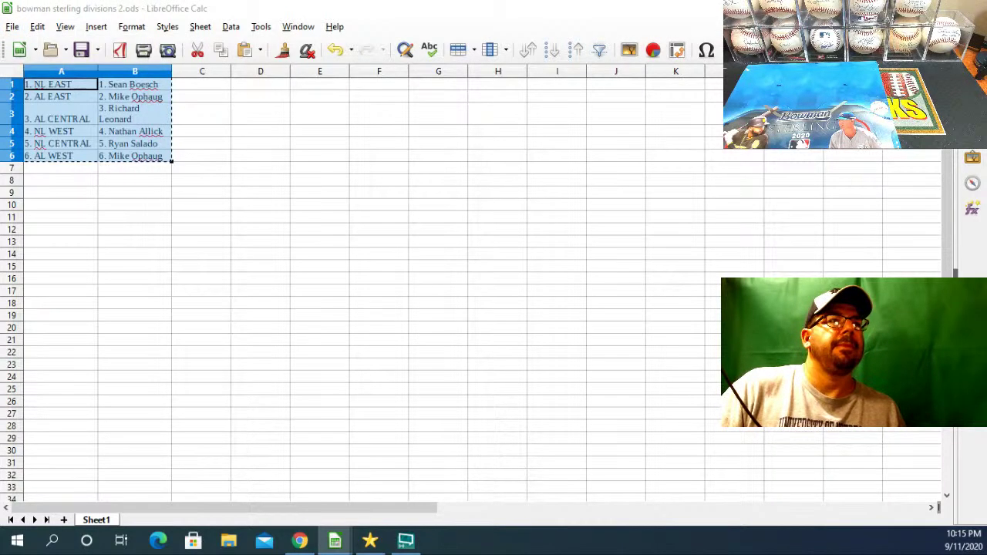